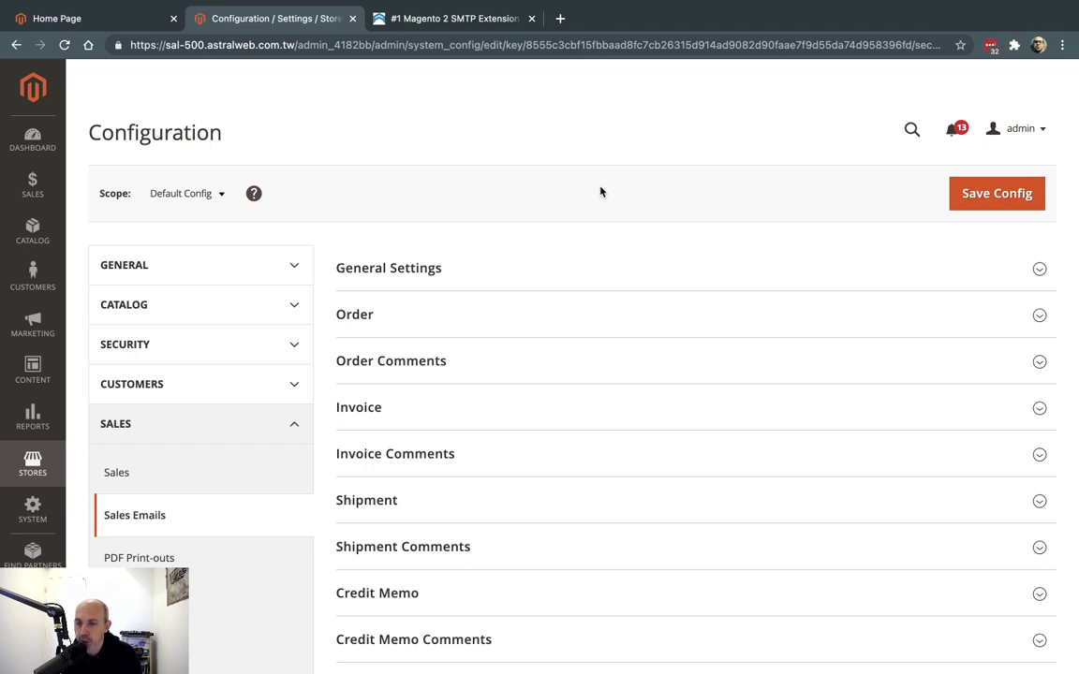
Browse the Mageplaza free SMTP for Magento 2 product page, then return to the admin Configuration tab
click(461, 21)
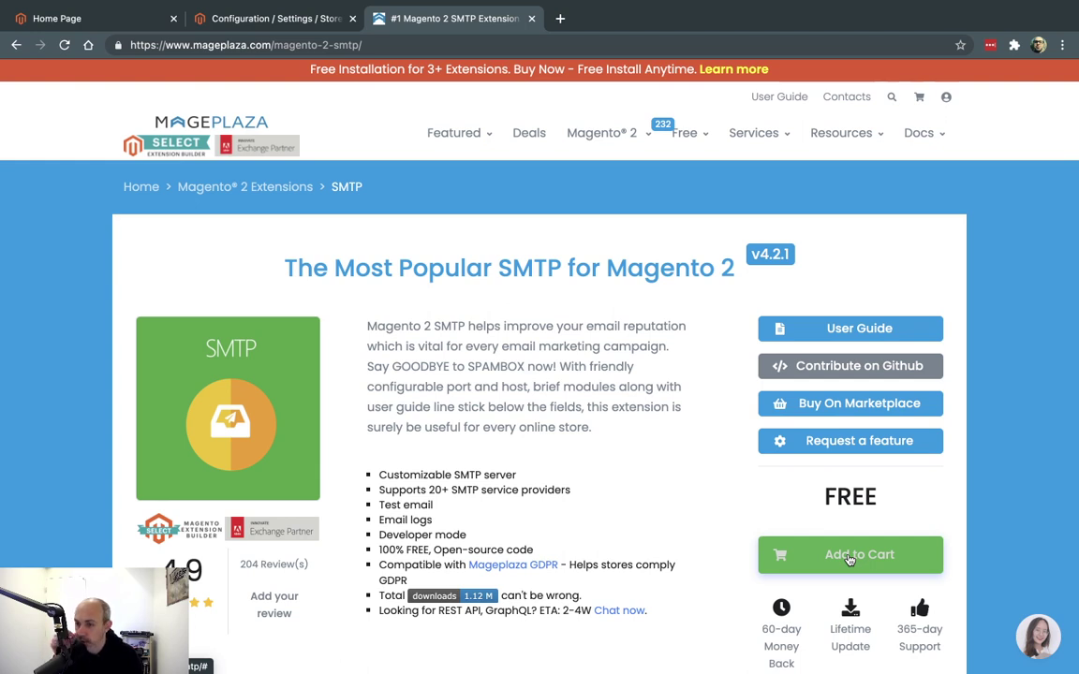
click(274, 18)
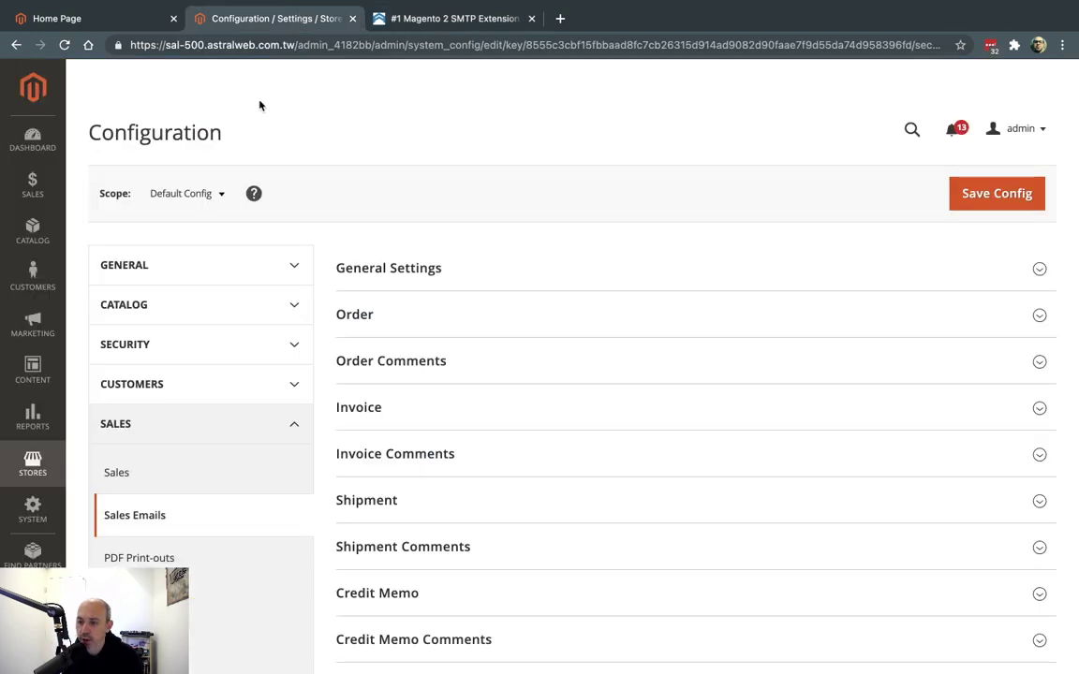
Open Stores > SMTP > Configuration and review the settings: version 4.2.0, logging on, 10-day cleanup
click(43, 469)
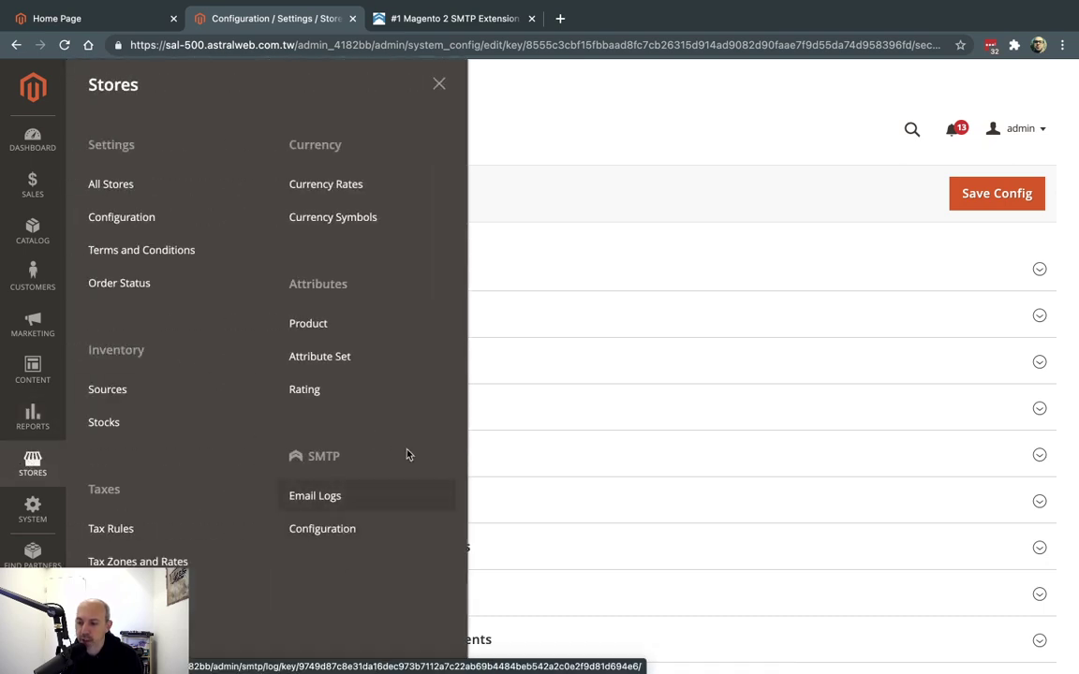
click(343, 532)
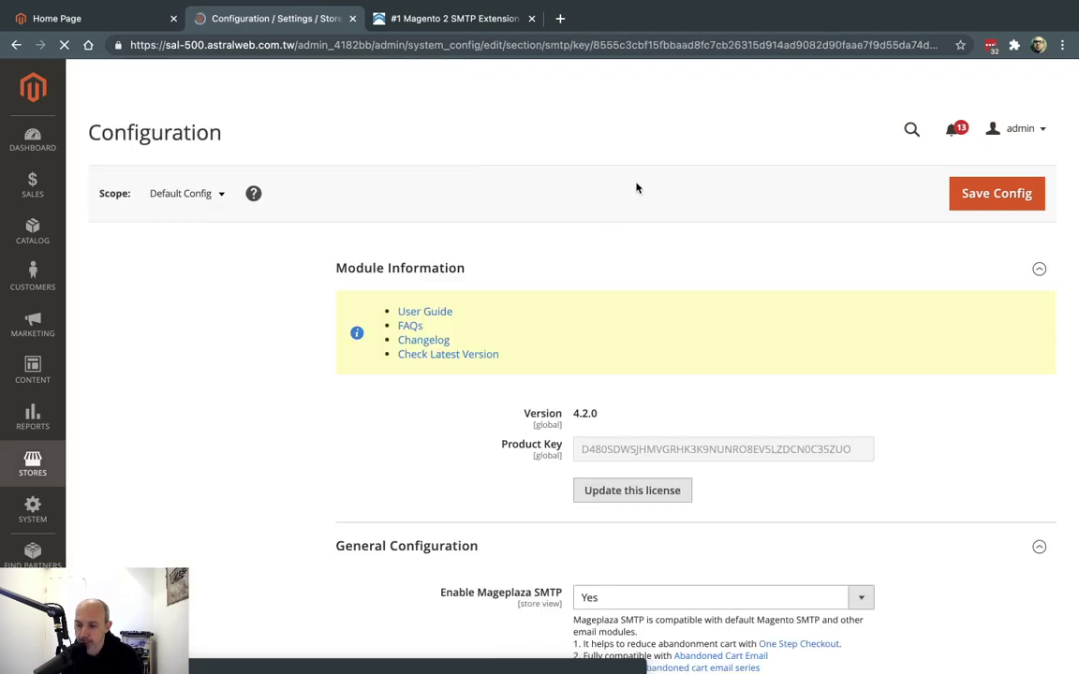
scroll(721, 313, down, 4)
scroll(896, 330, down, 4)
scroll(896, 330, up, 4)
scroll(924, 351, up, 2)
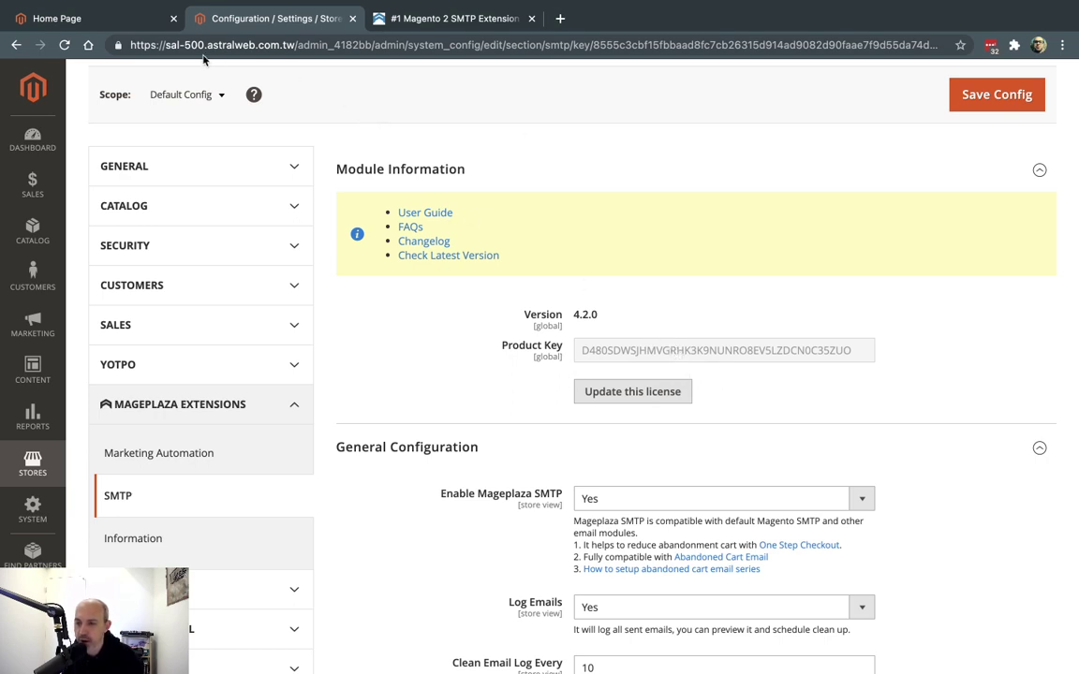
drag(178, 44, 290, 5)
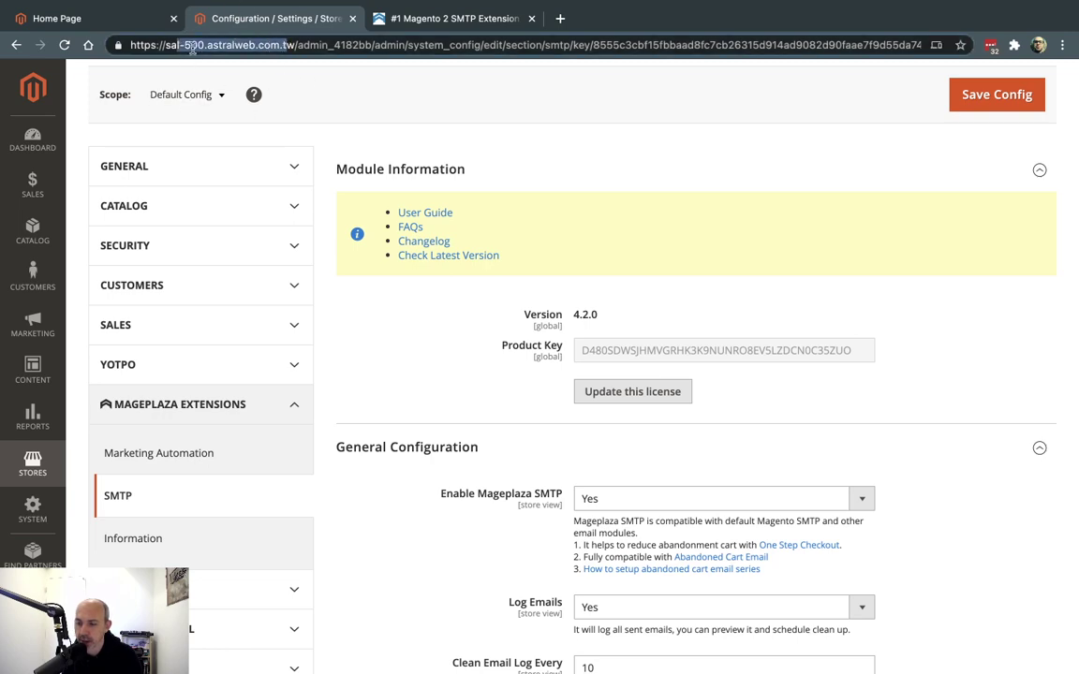
click(904, 324)
scroll(993, 403, down, 3)
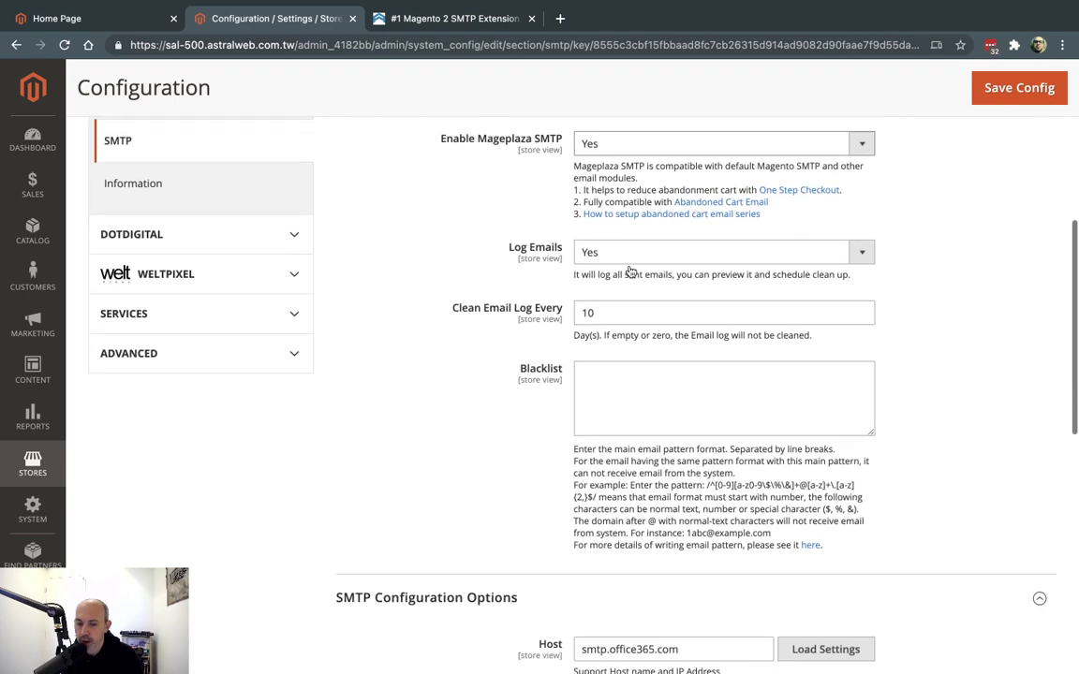
scroll(631, 271, down, 5)
scroll(566, 238, up, 1)
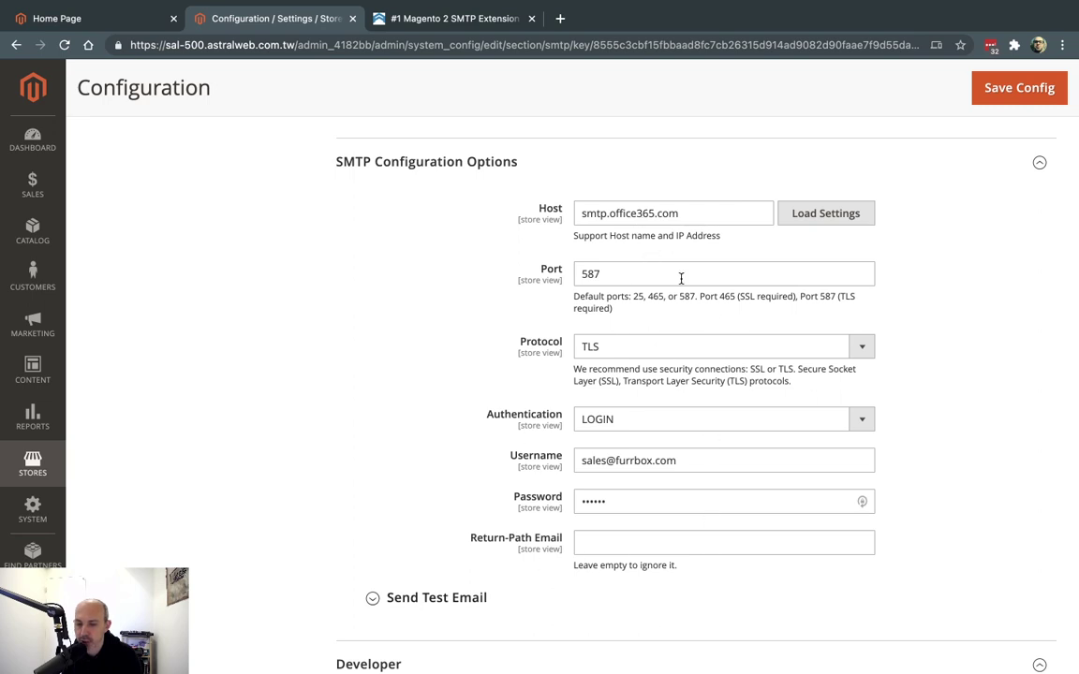
drag(585, 213, 675, 211)
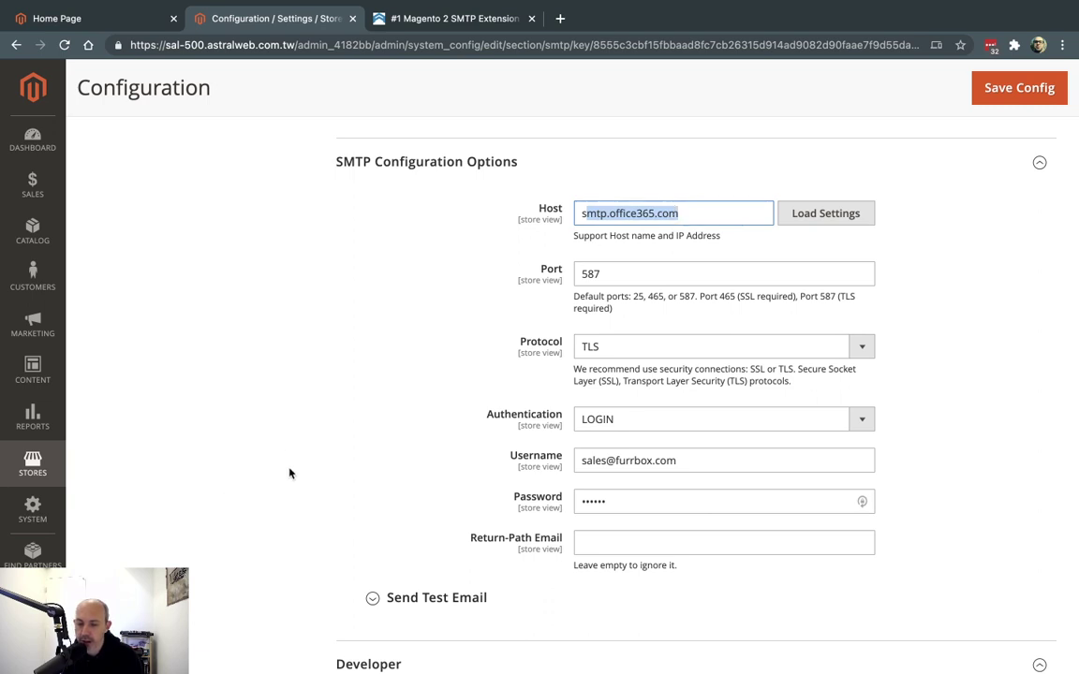
click(705, 458)
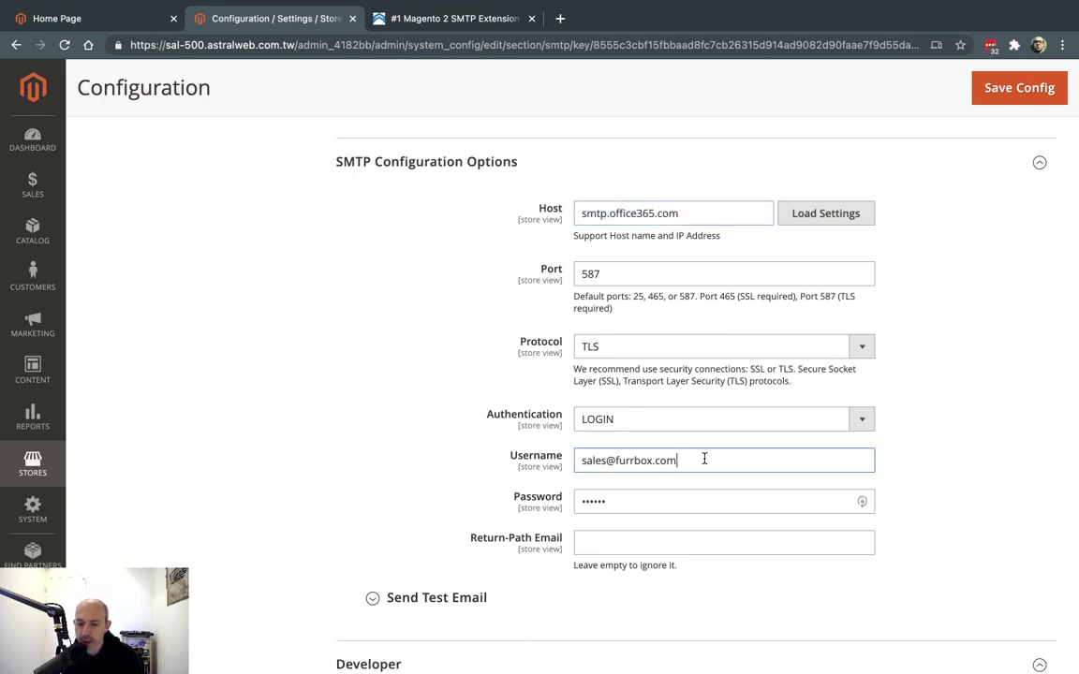
triple_click(684, 211)
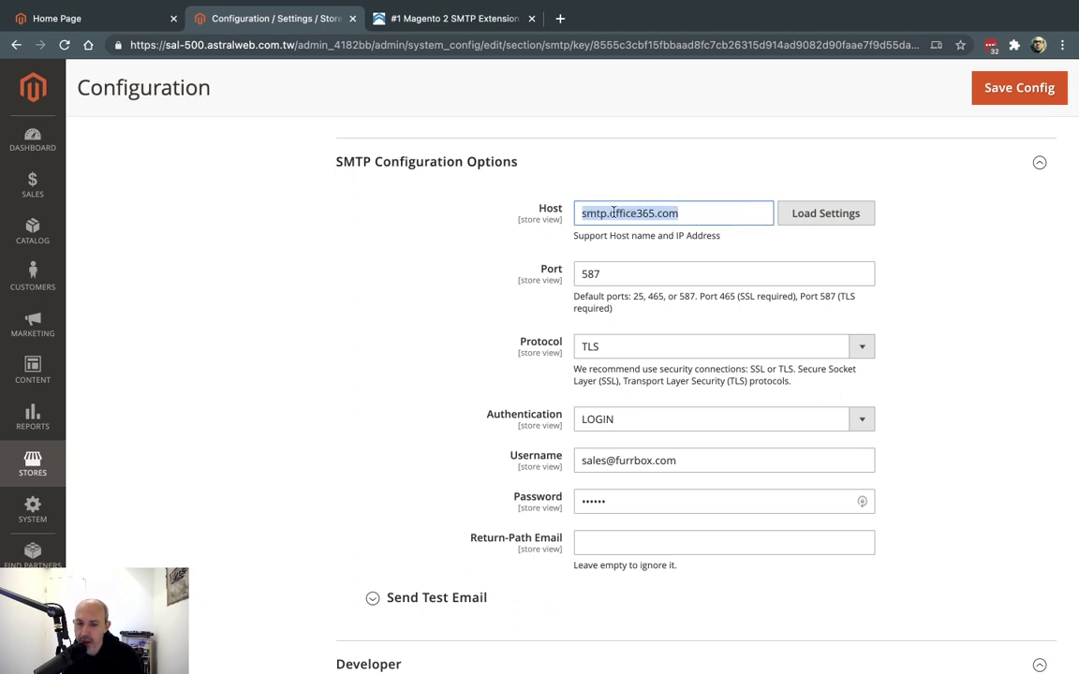
click(629, 212)
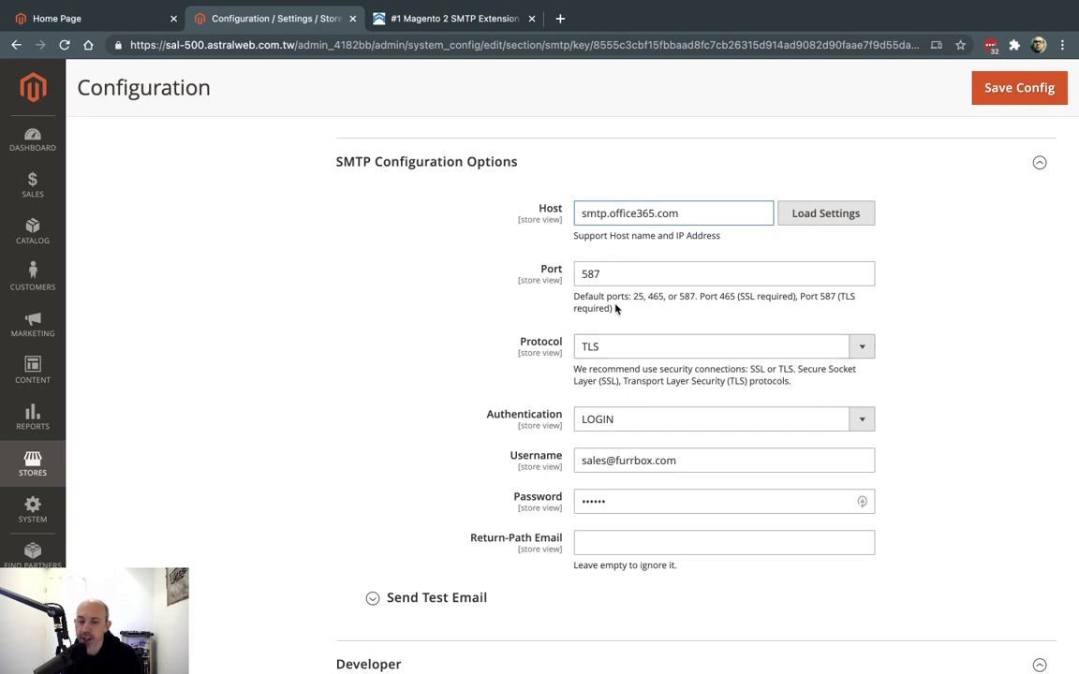
Browse the predefined SMTP providers list, expanding the Yahoo Mail details, then close it
click(829, 215)
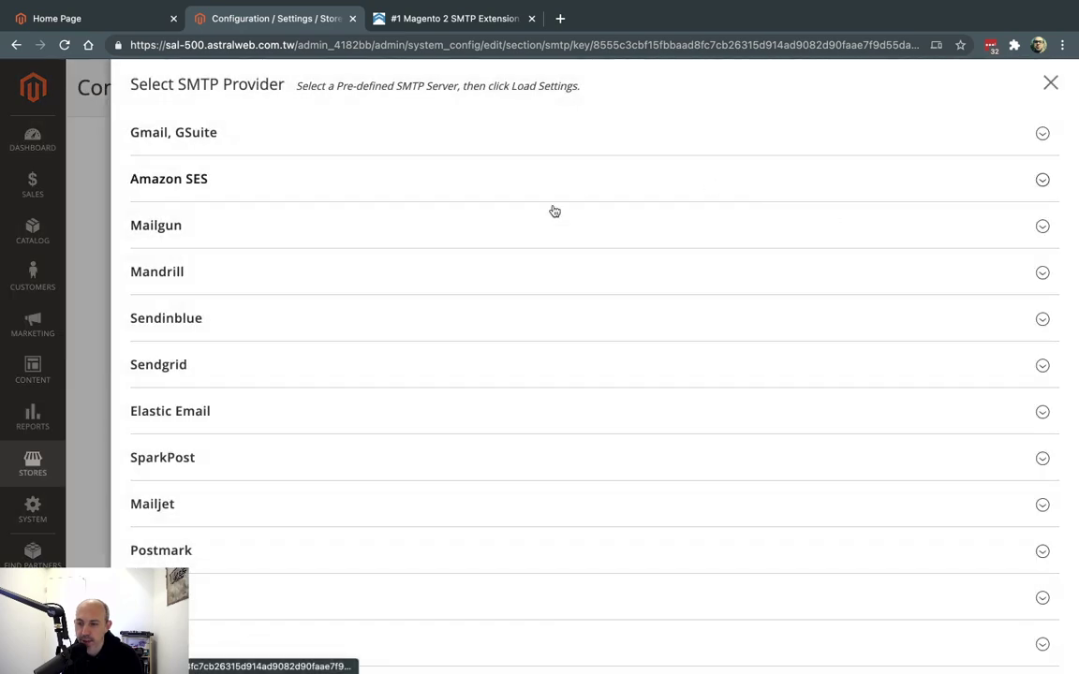
scroll(489, 387, down, 7)
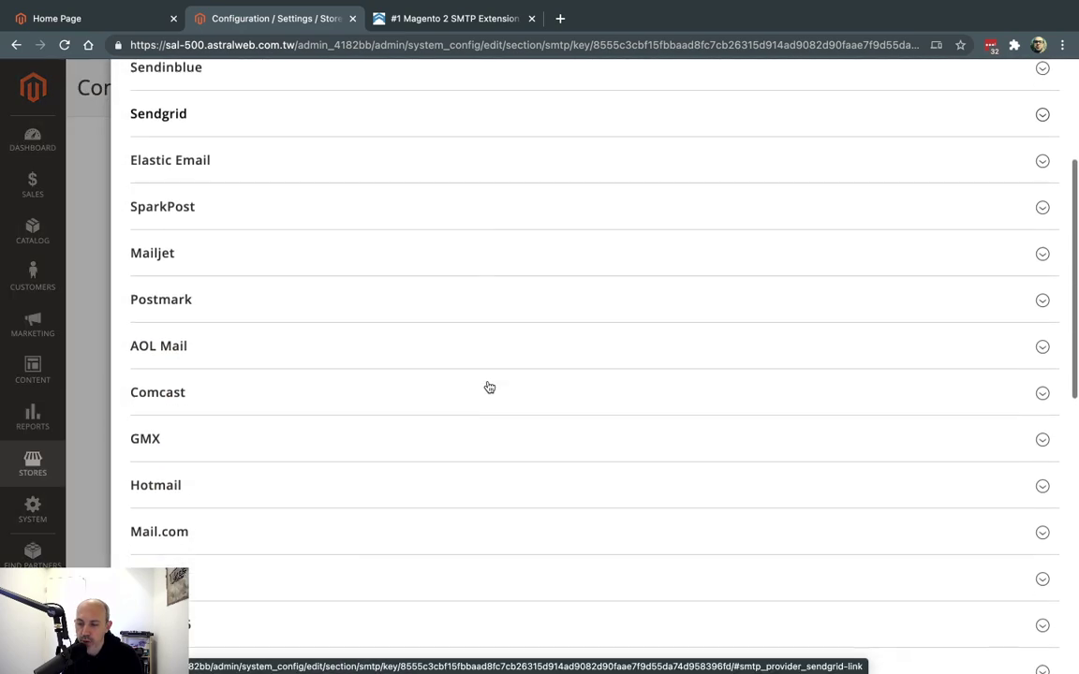
scroll(489, 387, down, 5)
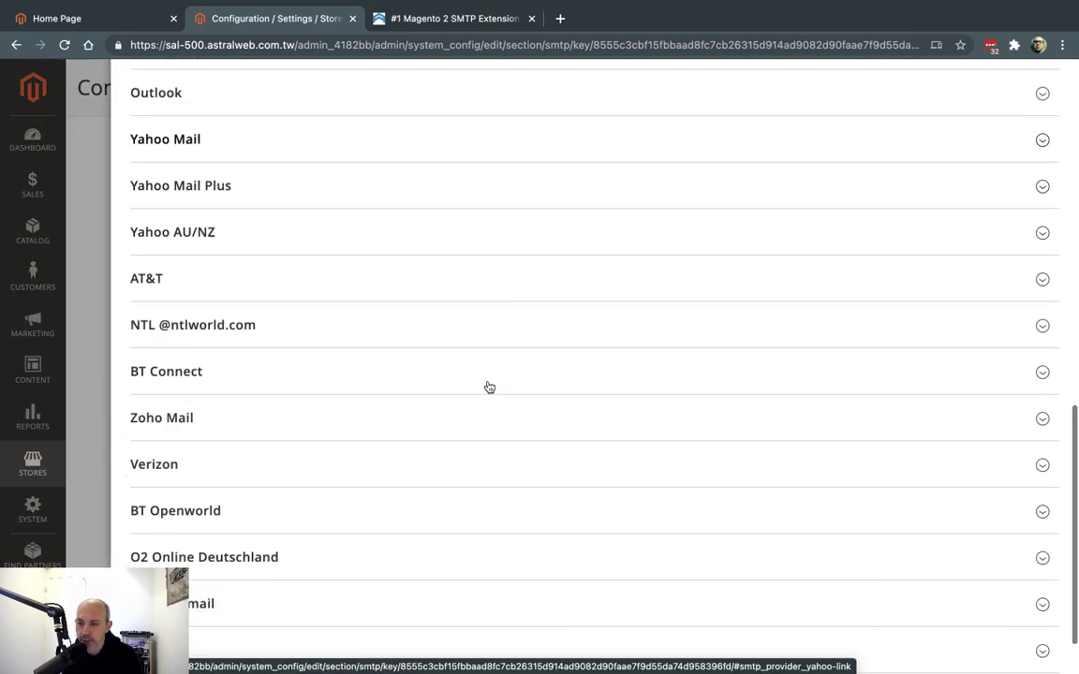
scroll(410, 295, up, 2)
click(294, 194)
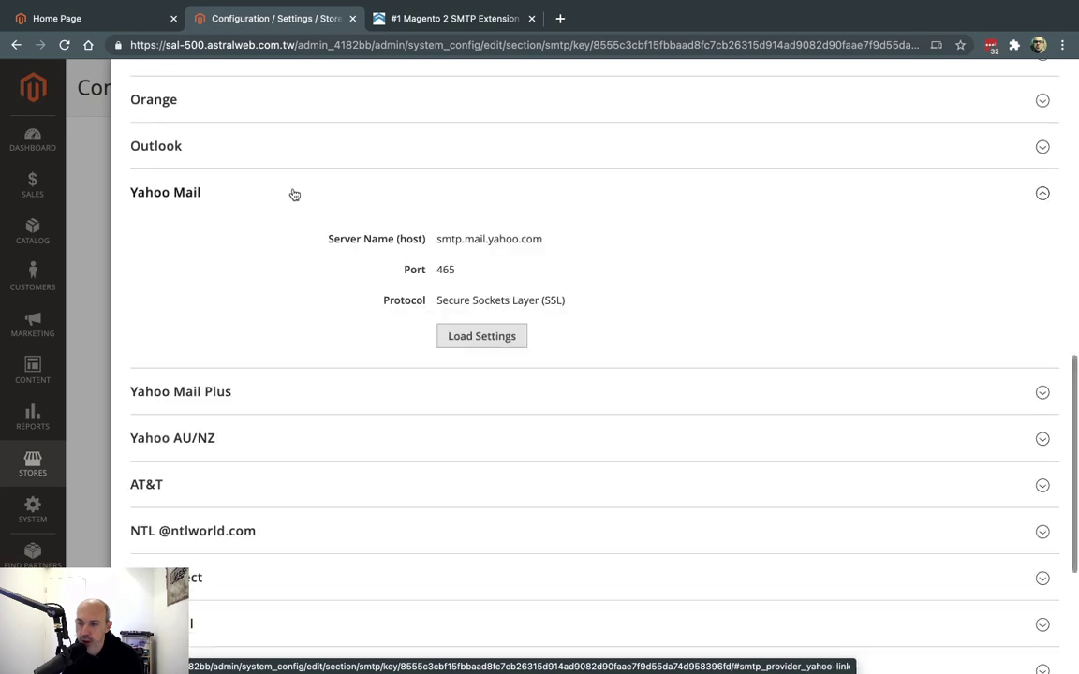
click(482, 336)
scroll(965, 178, up, 10)
click(1049, 83)
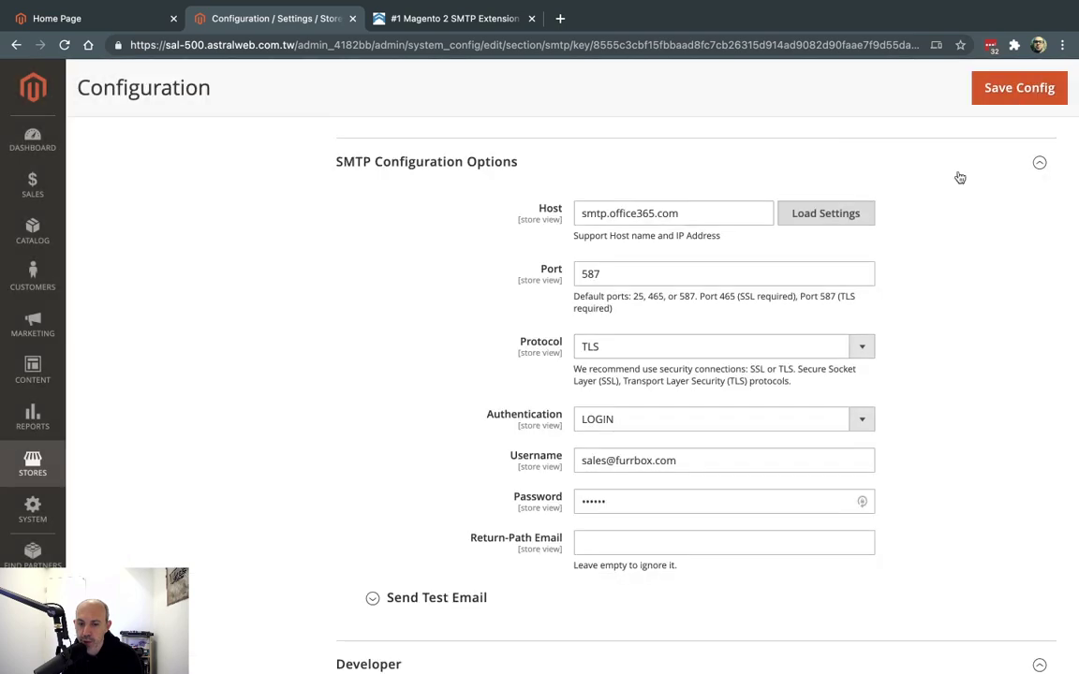
Review the Sendgrid and Mandrill presets, keep Office 365, and collapse SMTP Configuration Options
click(810, 215)
scroll(581, 432, down, 15)
scroll(581, 433, up, 10)
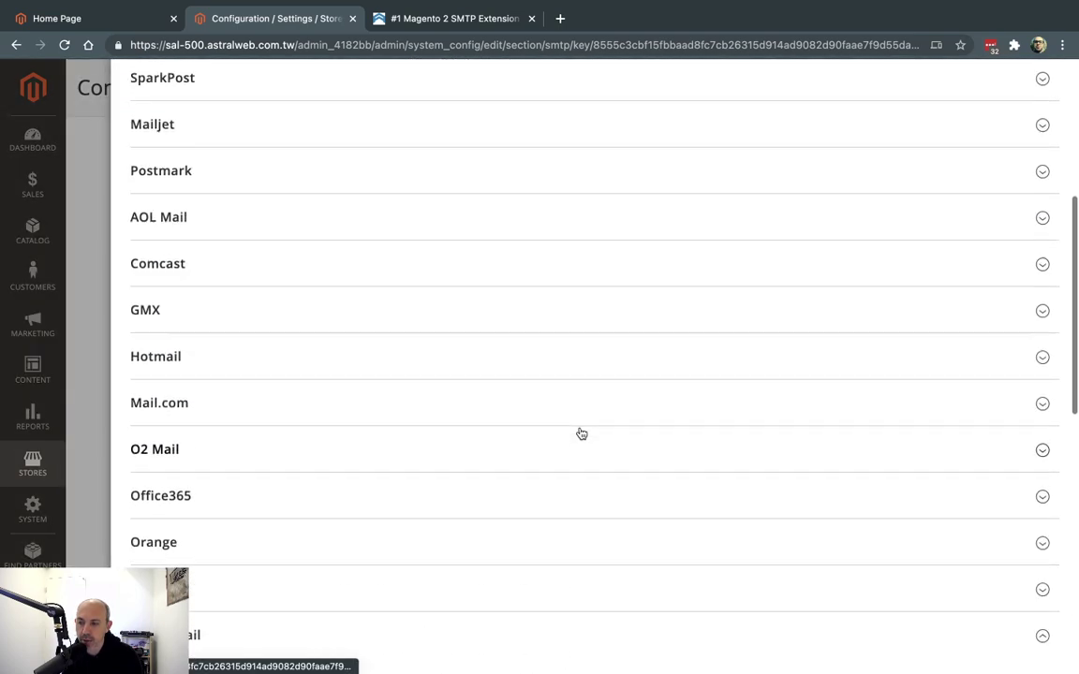
scroll(579, 433, up, 5)
click(401, 306)
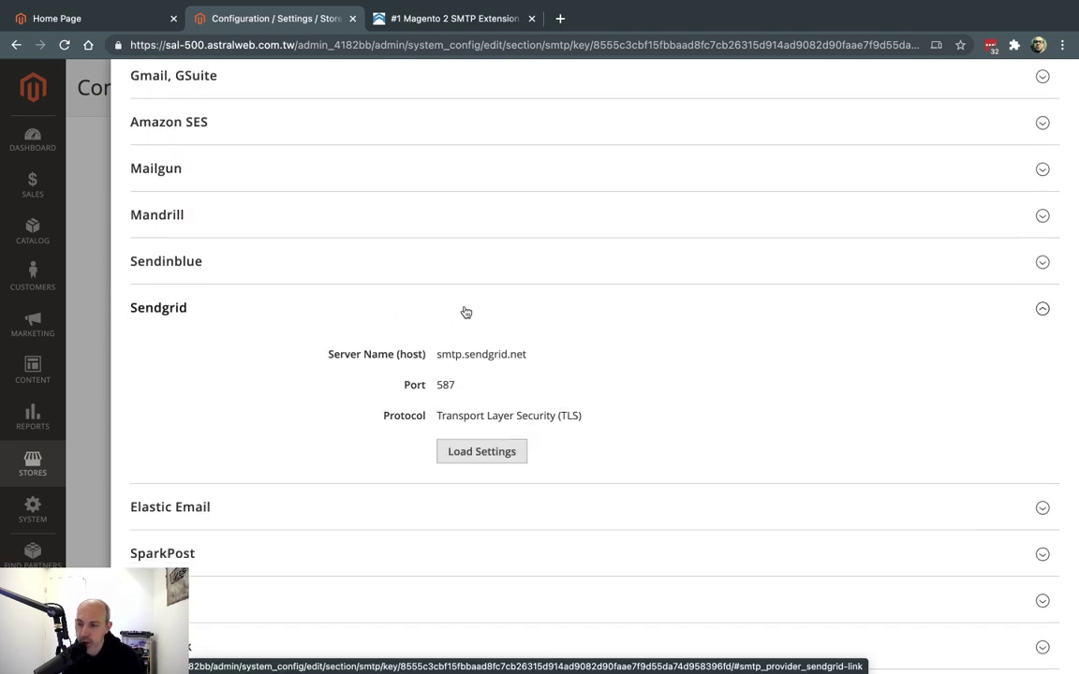
click(380, 214)
scroll(515, 244, up, 1)
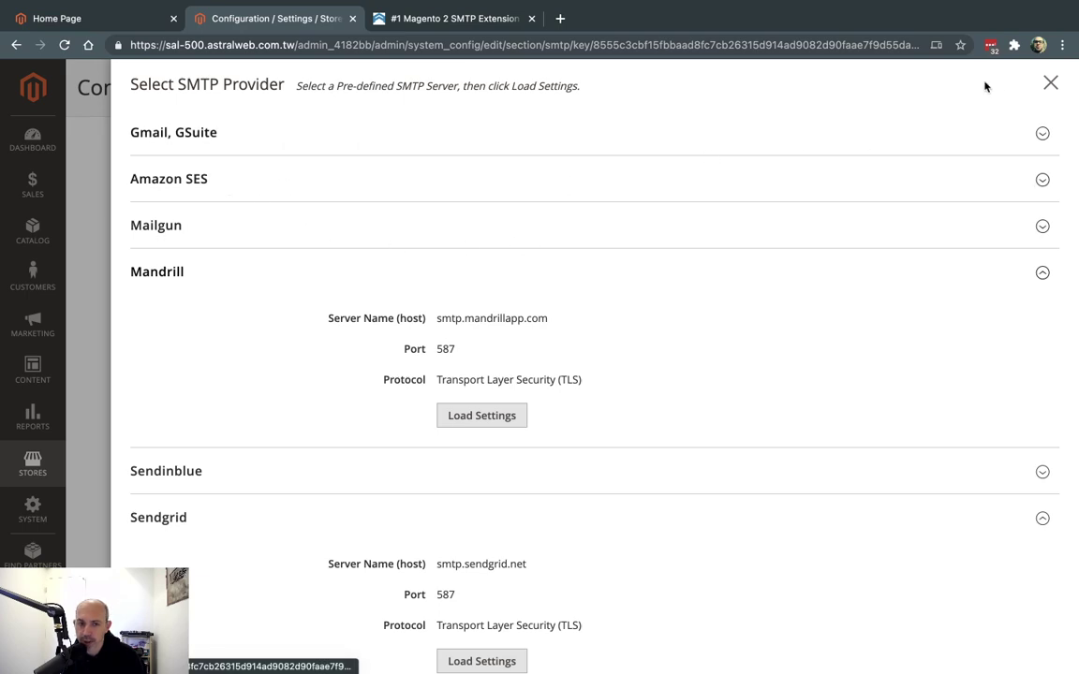
click(1052, 85)
click(961, 303)
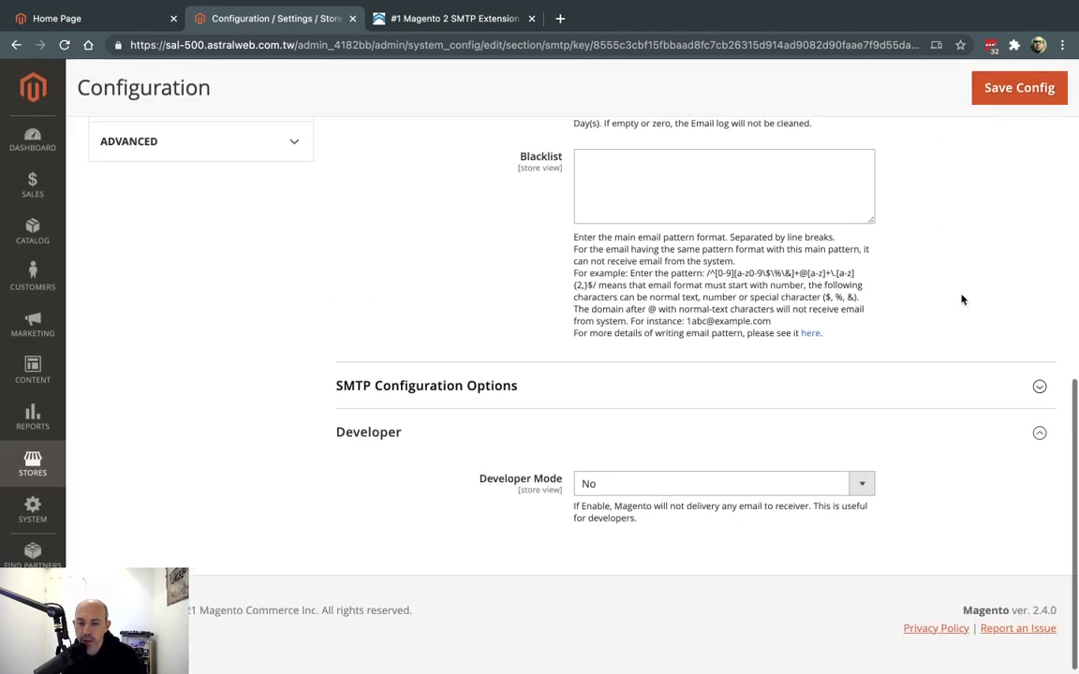
Re-expand SMTP Configuration Options and inspect the Username value
click(823, 431)
scroll(918, 414, down, 5)
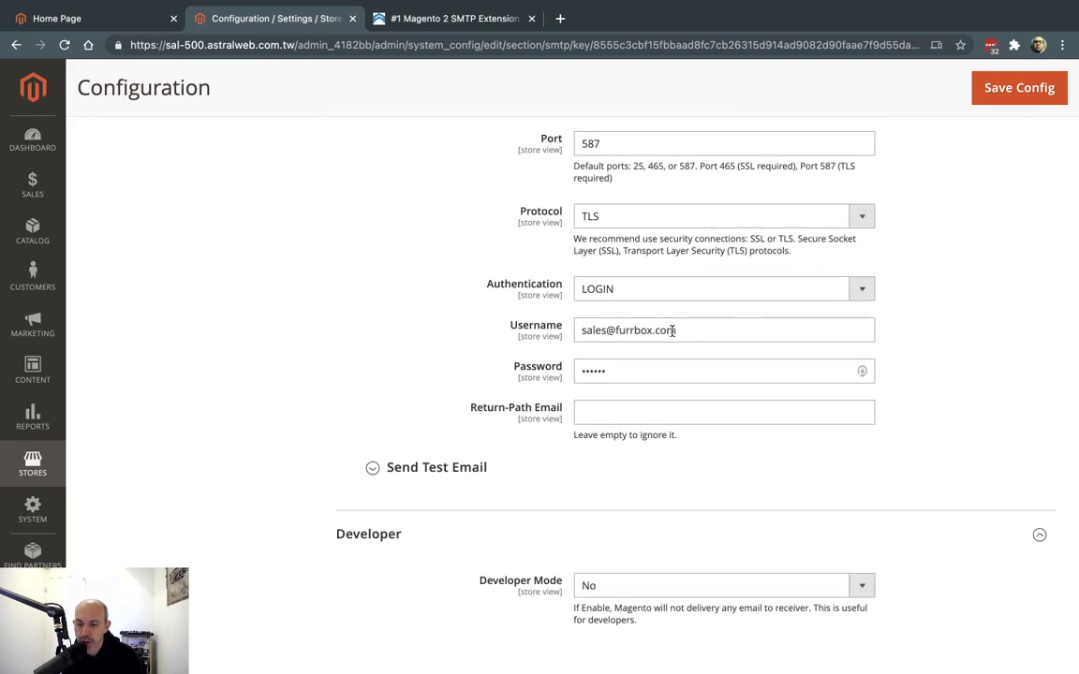
triple_click(672, 332)
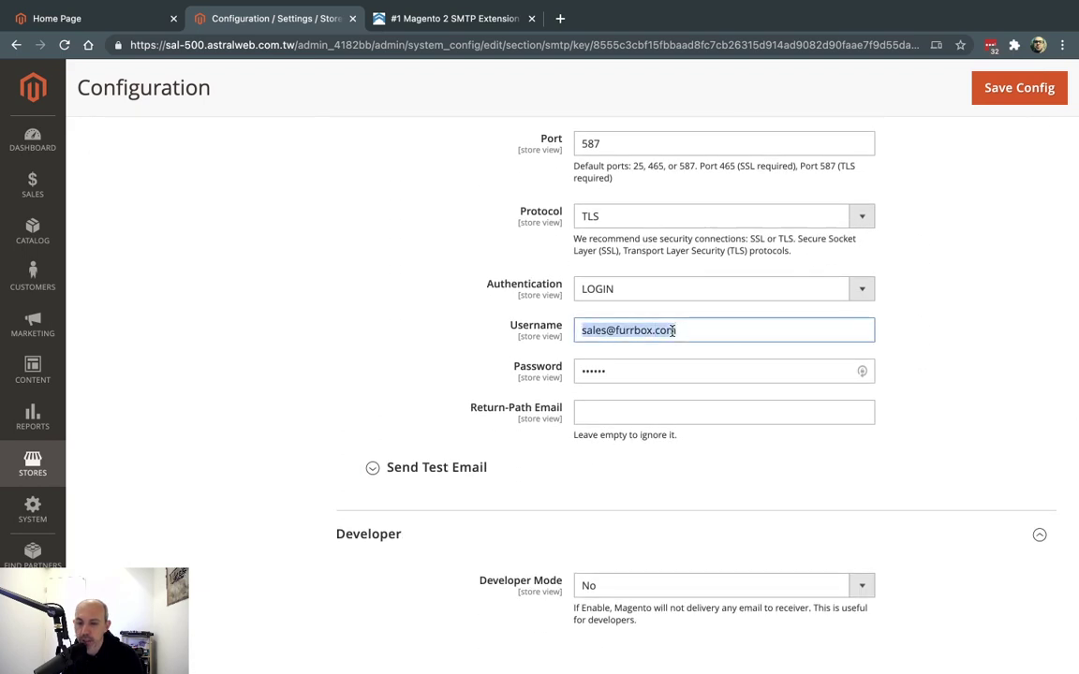
click(583, 330)
drag(583, 330, 679, 330)
click(679, 330)
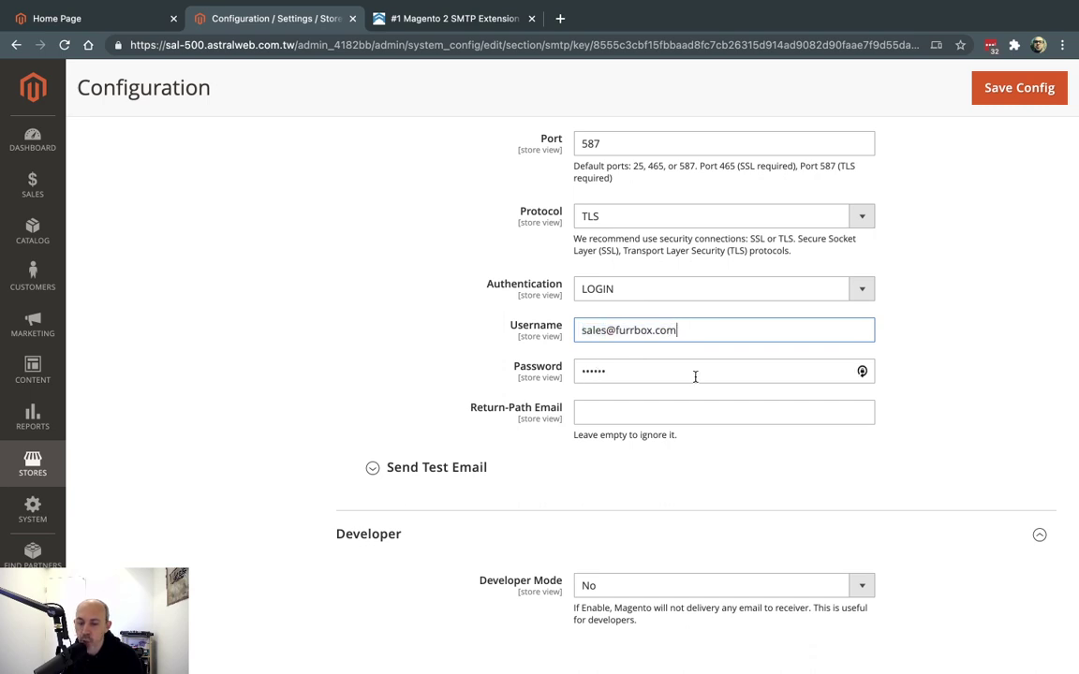
scroll(695, 377, up, 3)
scroll(696, 378, down, 4)
Expand the test email settings and examine the full SMTP username
click(469, 451)
scroll(586, 472, down, 3)
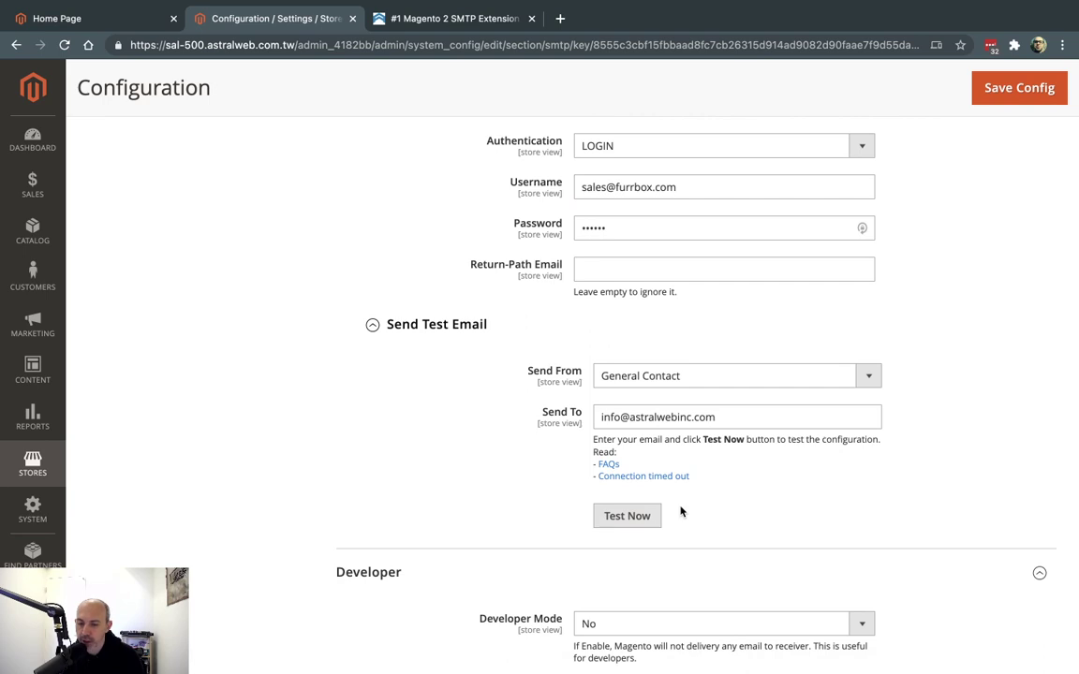
scroll(964, 398, up, 3)
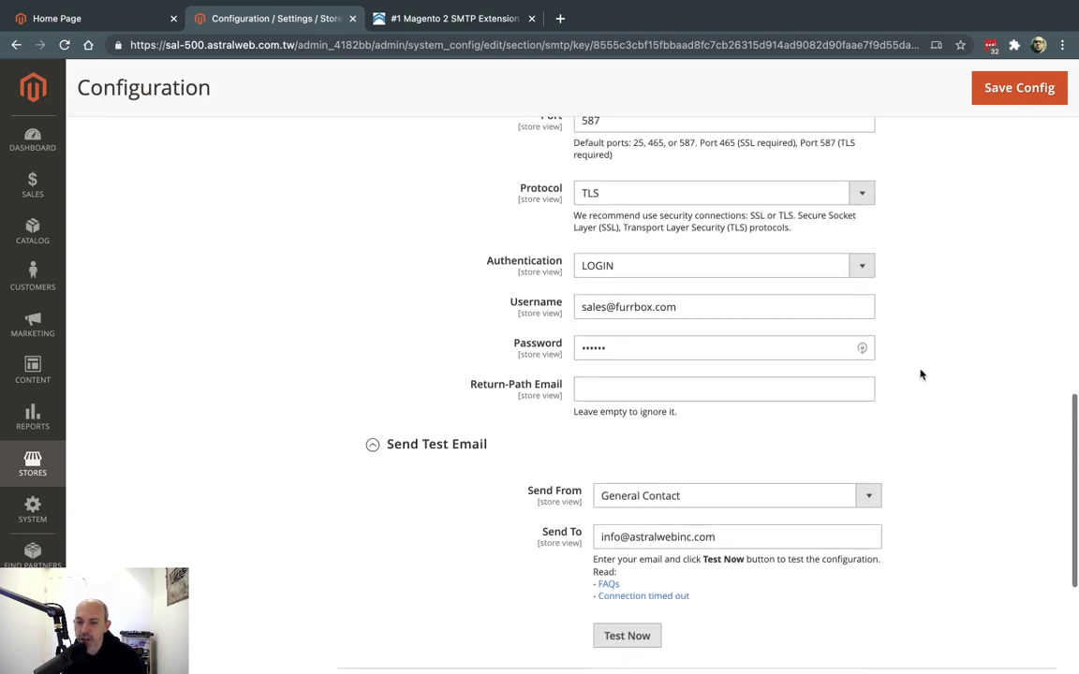
click(621, 306)
triple_click(623, 306)
click(625, 306)
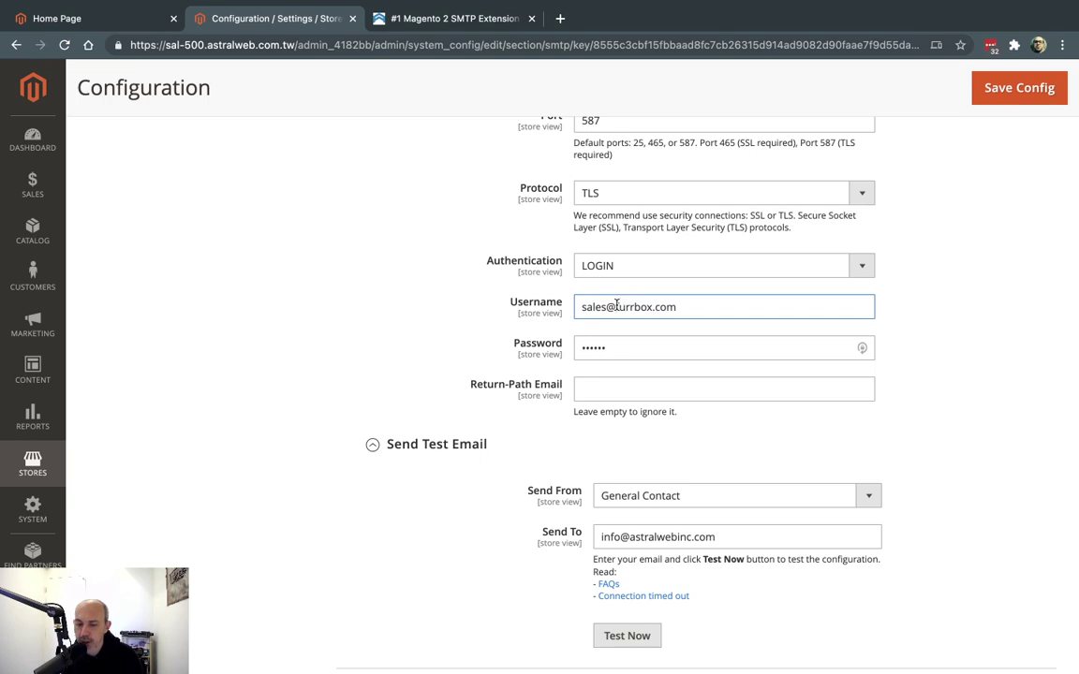
drag(581, 307, 689, 303)
click(689, 302)
drag(687, 303, 539, 317)
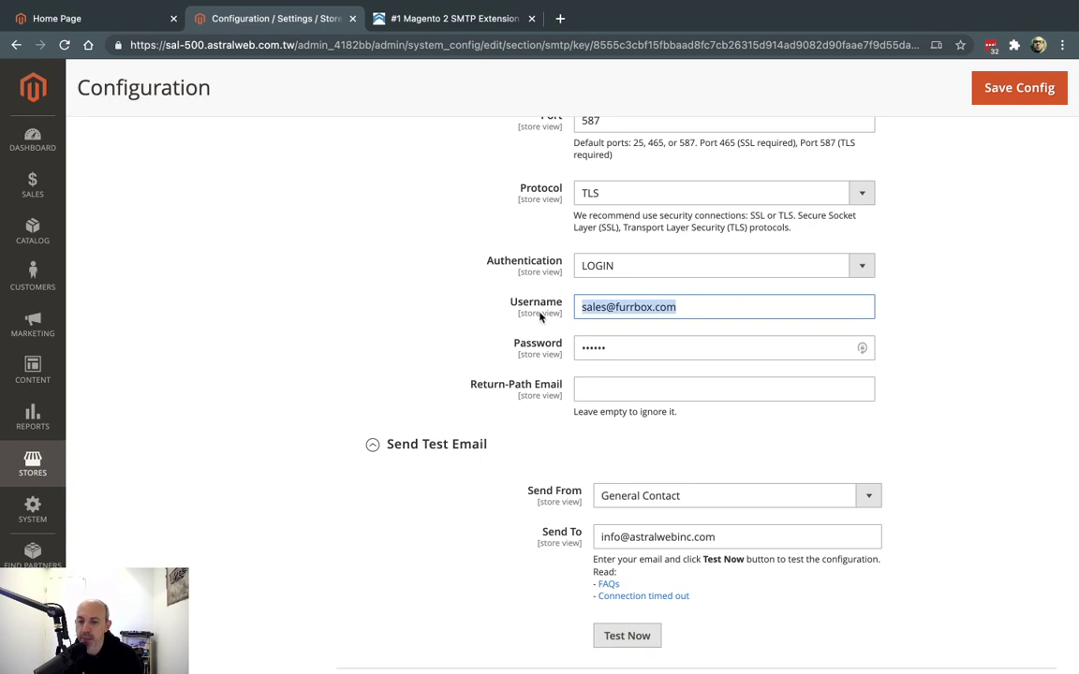
click(622, 307)
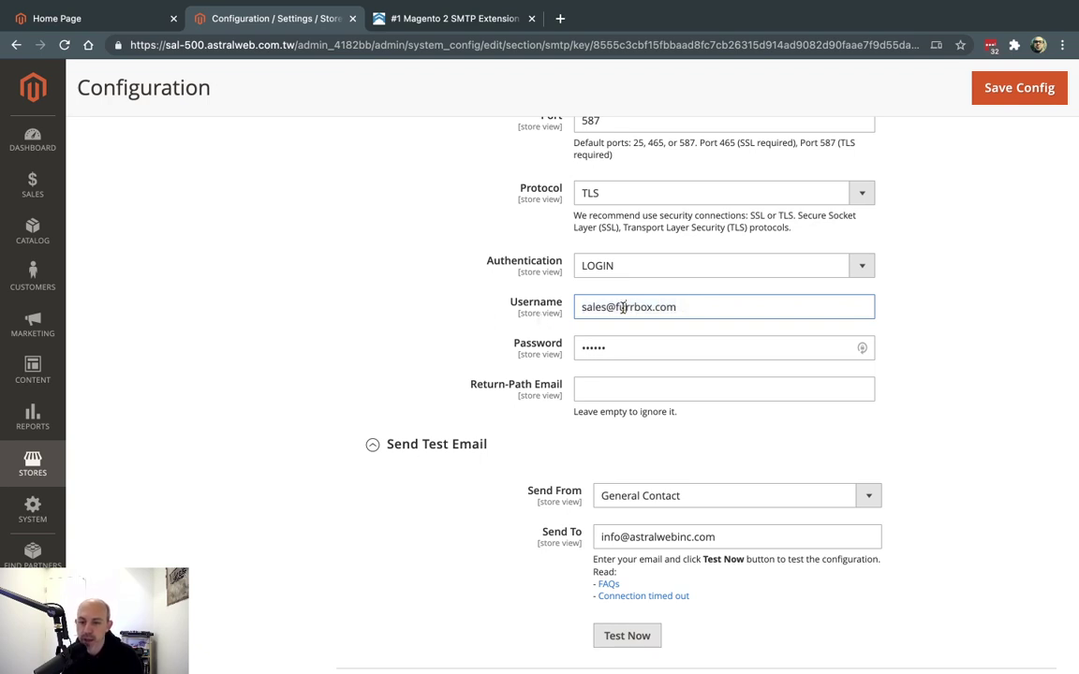
drag(581, 307, 680, 305)
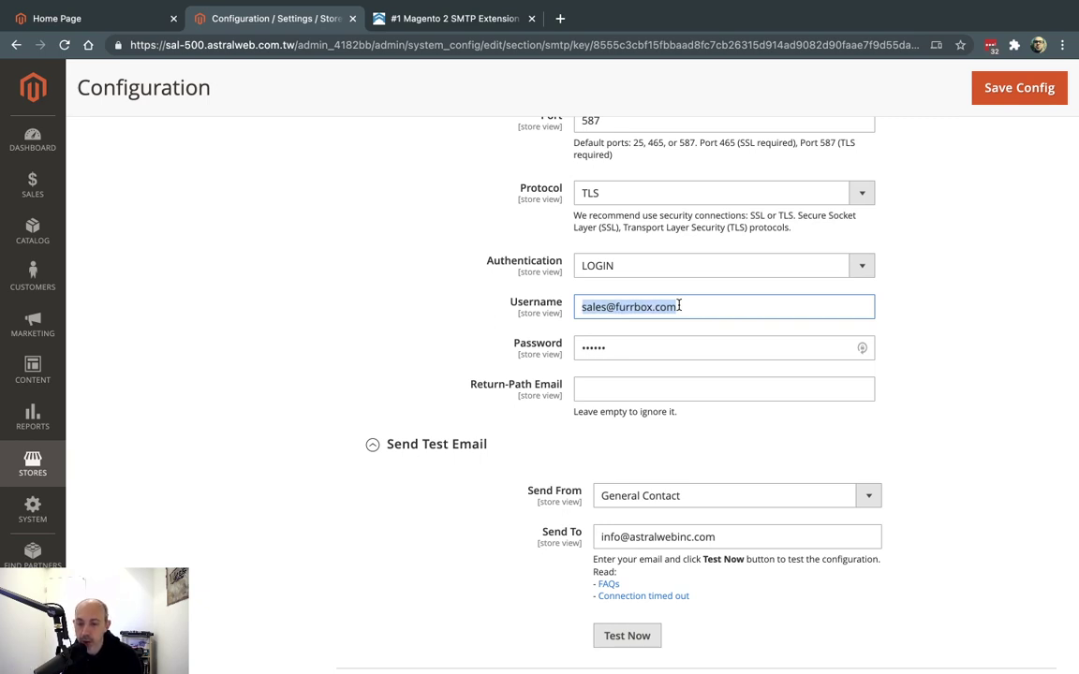
click(667, 306)
drag(676, 306, 571, 306)
Check the username's domain ending and the SMTP Host address
scroll(800, 333, up, 2)
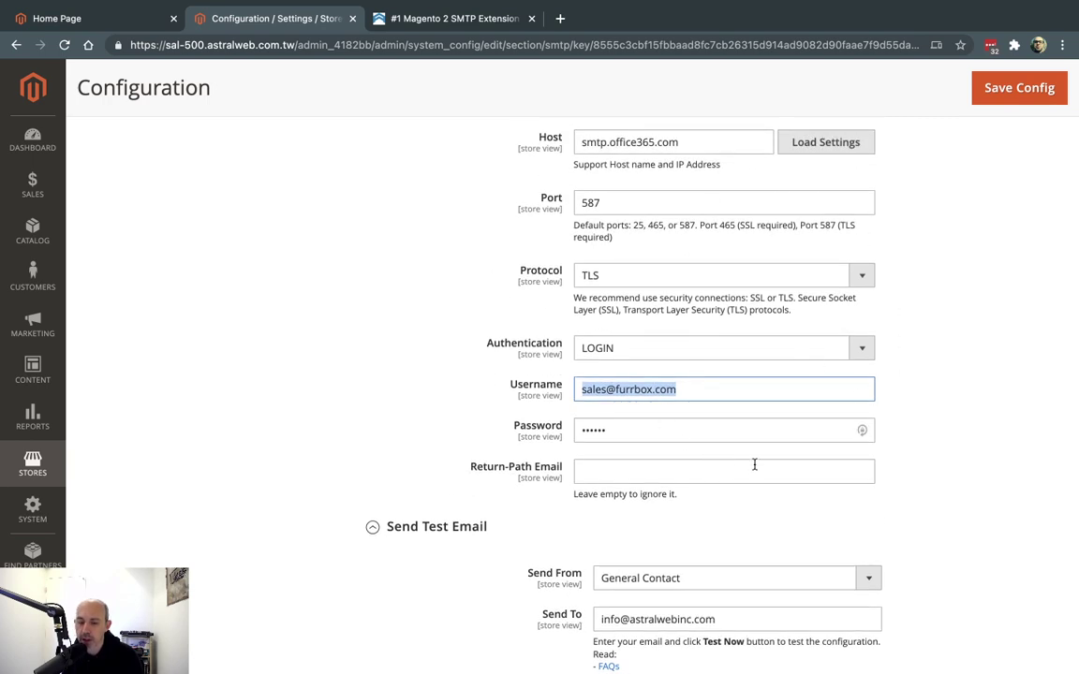
double_click(693, 387)
click(693, 387)
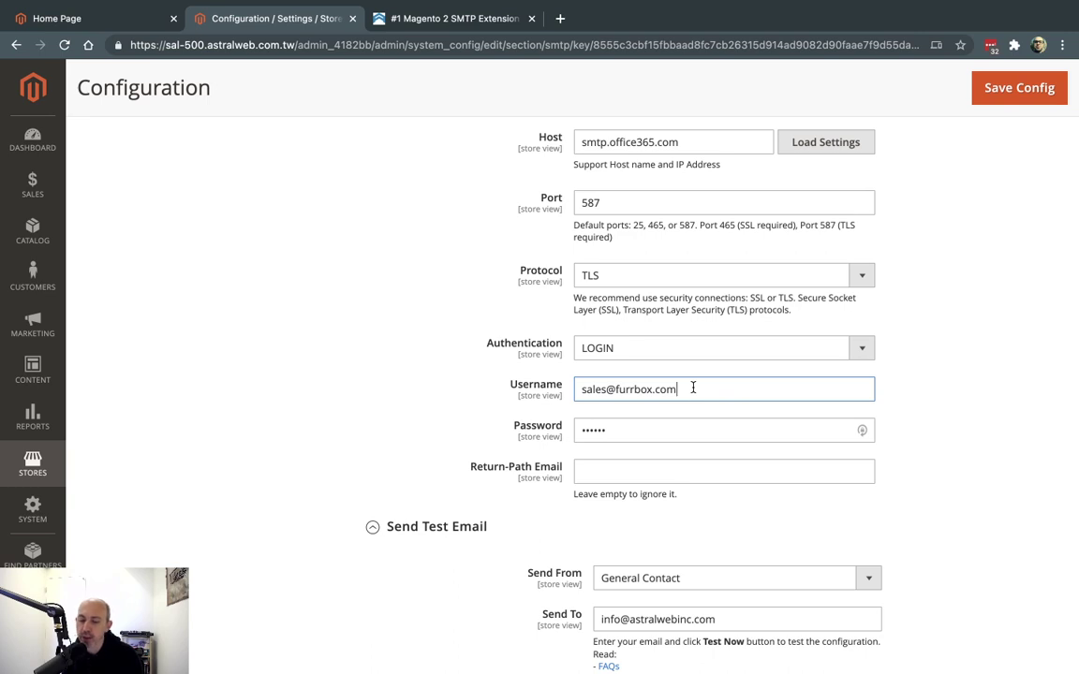
triple_click(693, 387)
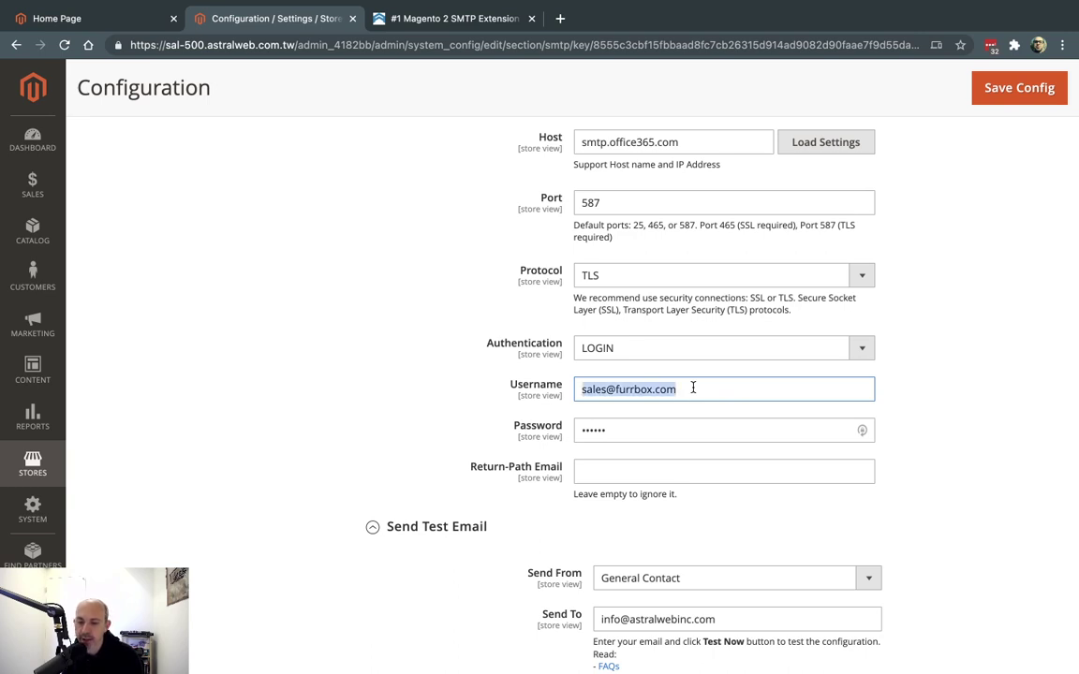
click(939, 385)
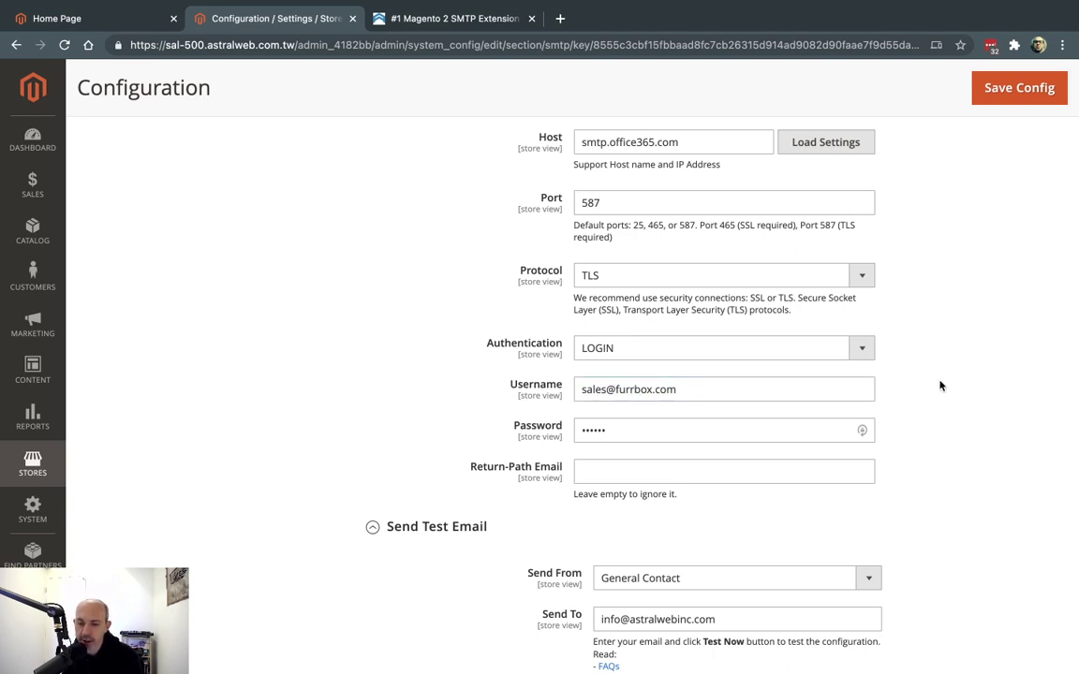
drag(683, 143, 559, 142)
click(932, 277)
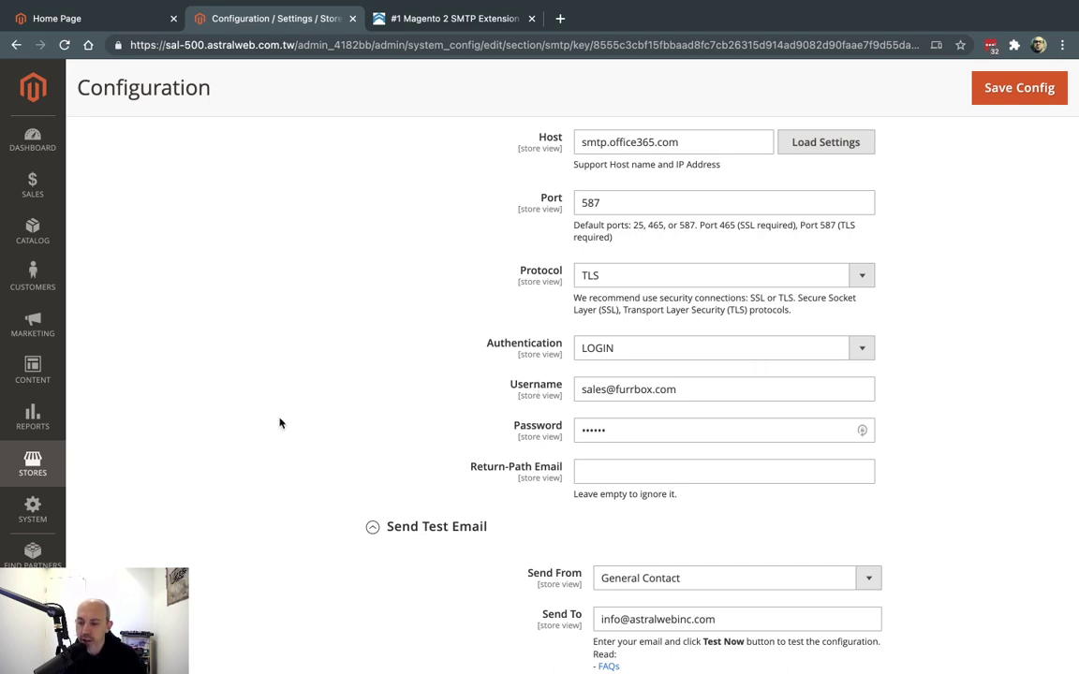
triple_click(670, 387)
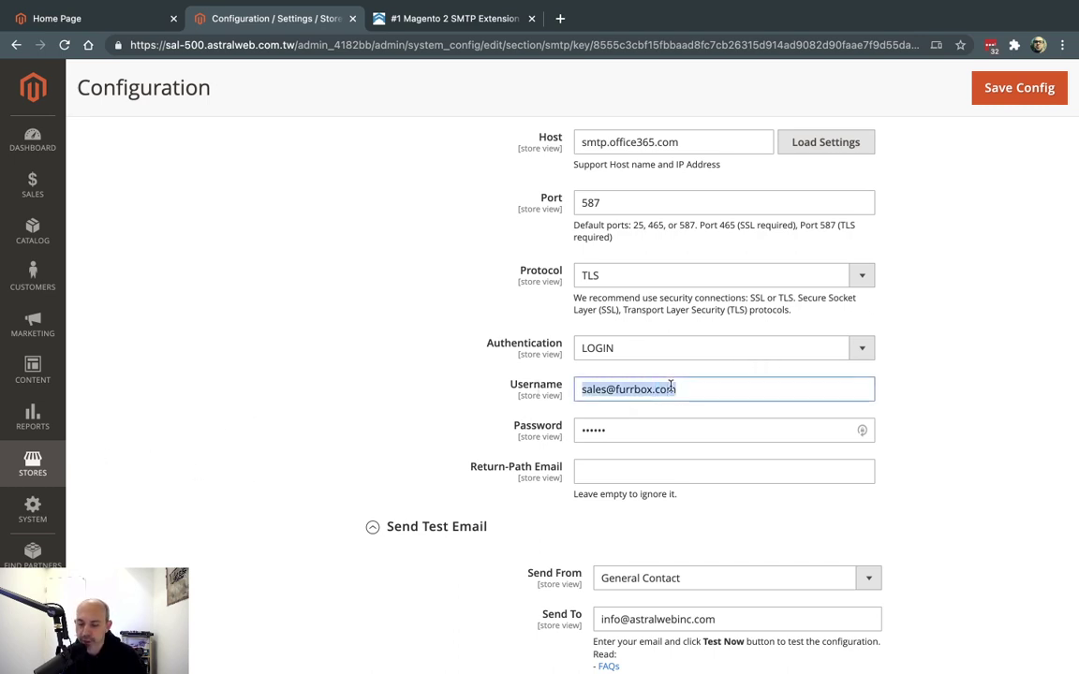
Open Stores > Configuration in a new browser tab and switch to it
click(33, 462)
super+click(169, 216)
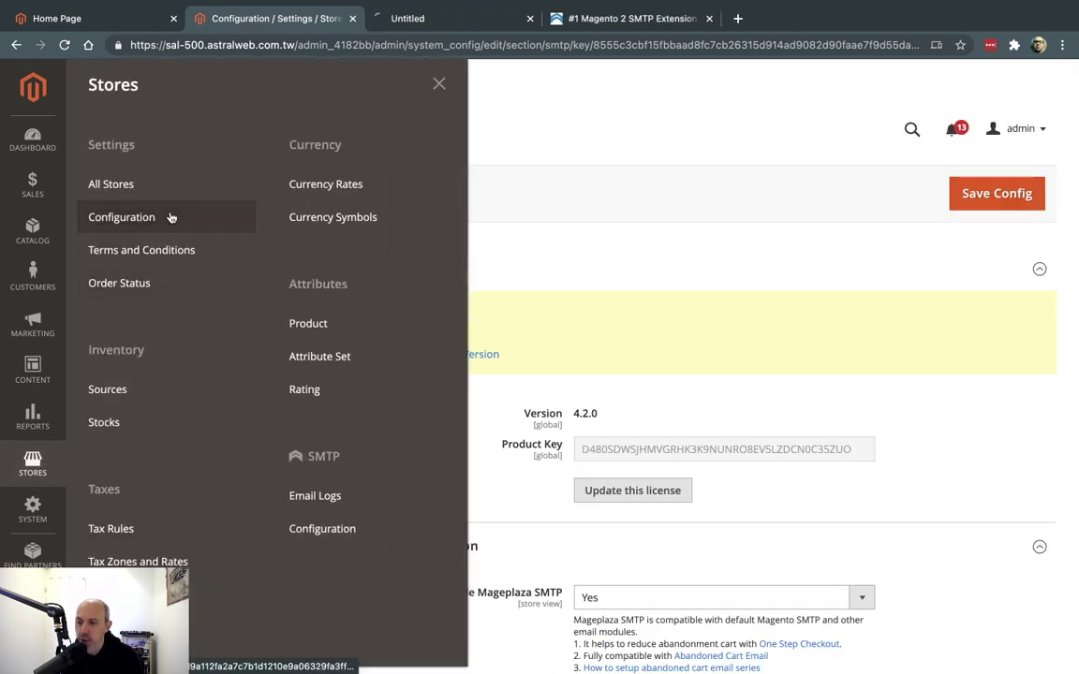
click(448, 26)
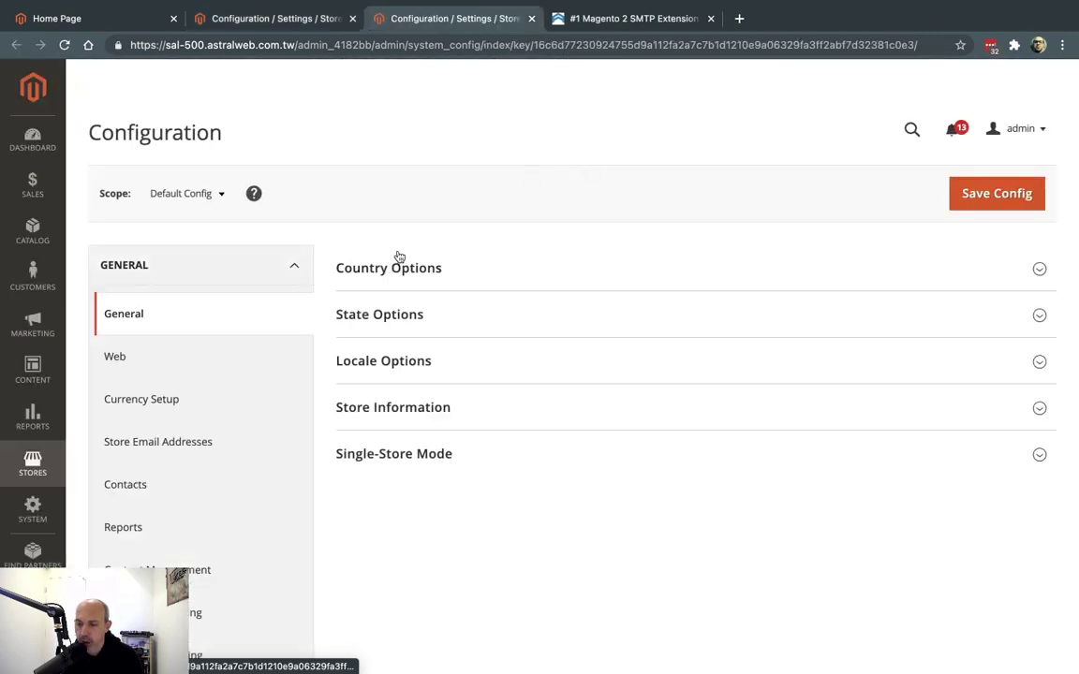
Check the General Contact sender email under Store Email Addresses, then return to the SMTP tab
click(293, 271)
click(294, 271)
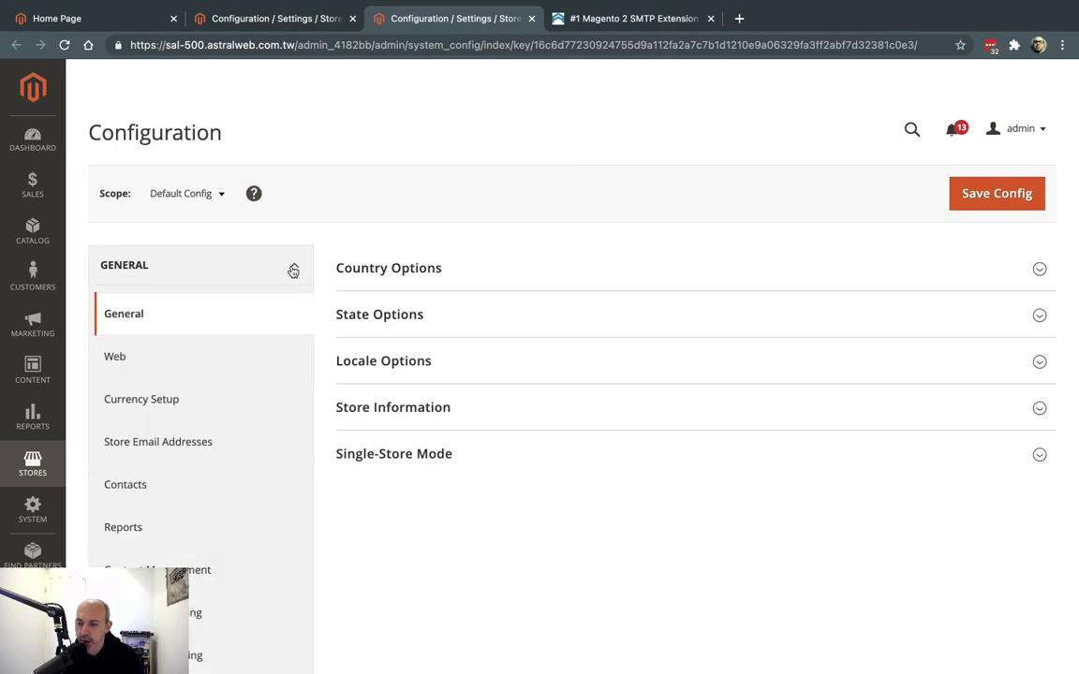
click(176, 454)
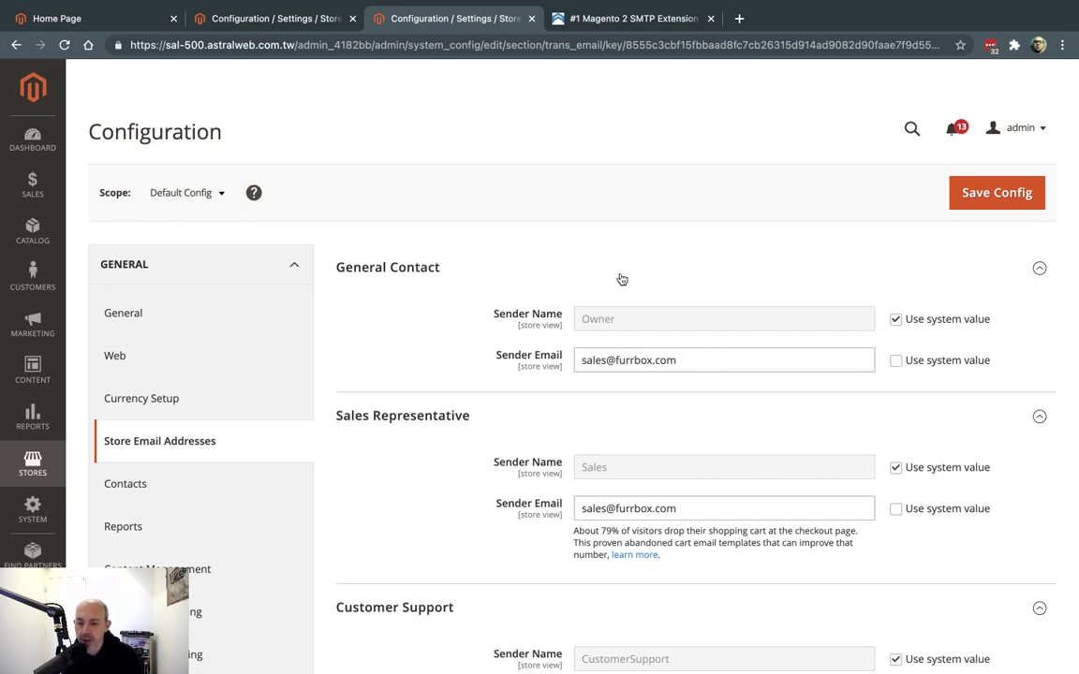
drag(586, 360, 675, 343)
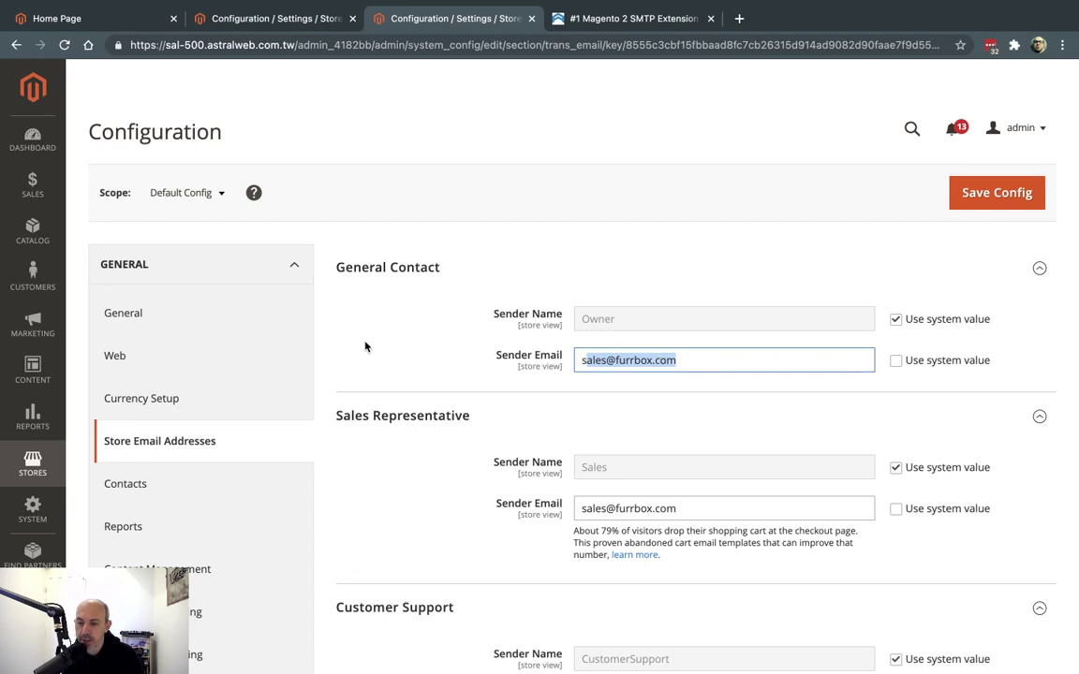
click(302, 21)
Change the start of the Send To address, run Test Now, and close the Success popup
click(640, 356)
scroll(641, 356, down, 10)
scroll(640, 352, down, 3)
double_click(685, 413)
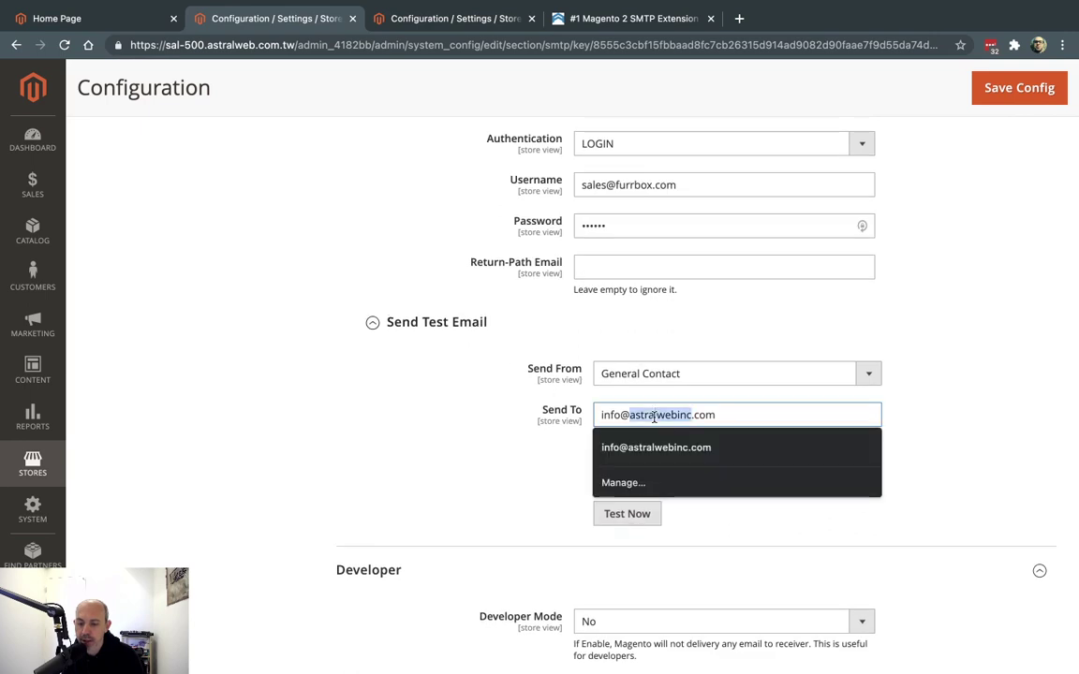
drag(602, 414, 624, 419)
click(627, 417)
key(BackSpace)
key(BackSpace)
key(BackSpace)
key(BackSpace)
text(ori)
click(613, 513)
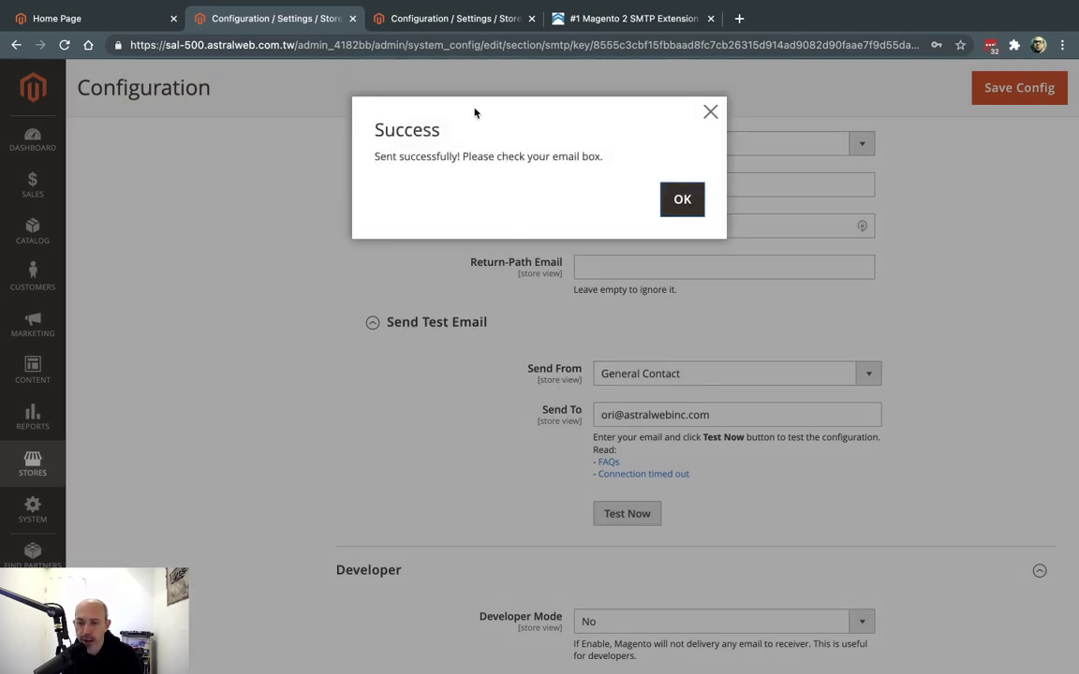
click(714, 113)
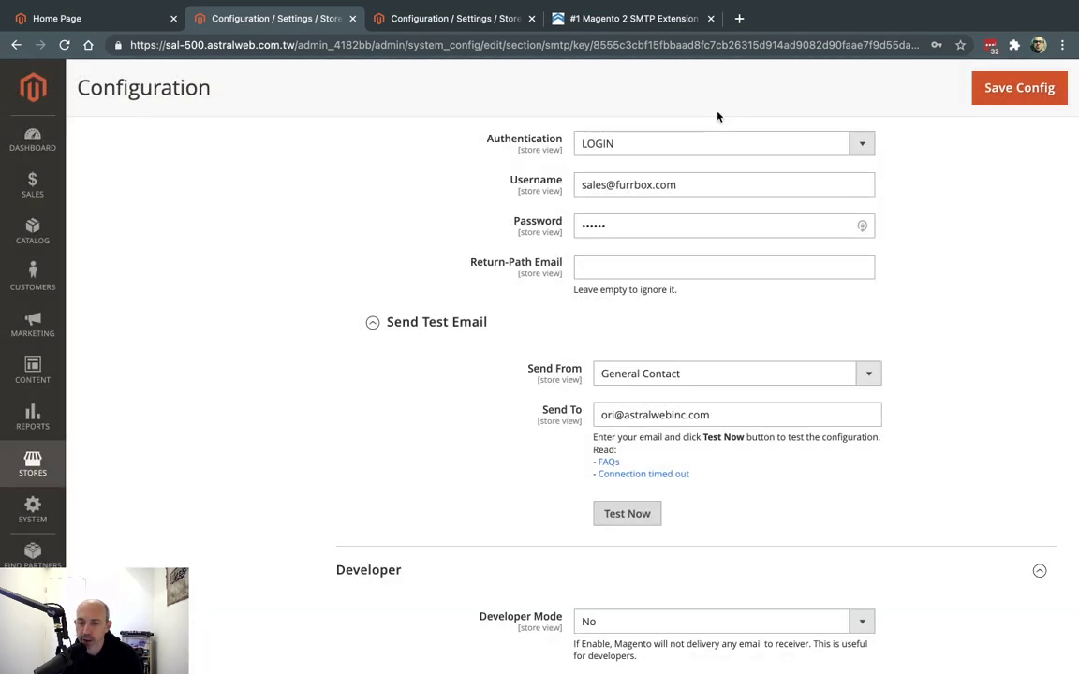
On the Create an Account page, autofill the form, change the email's mailbox part, set a password, and submit
click(138, 19)
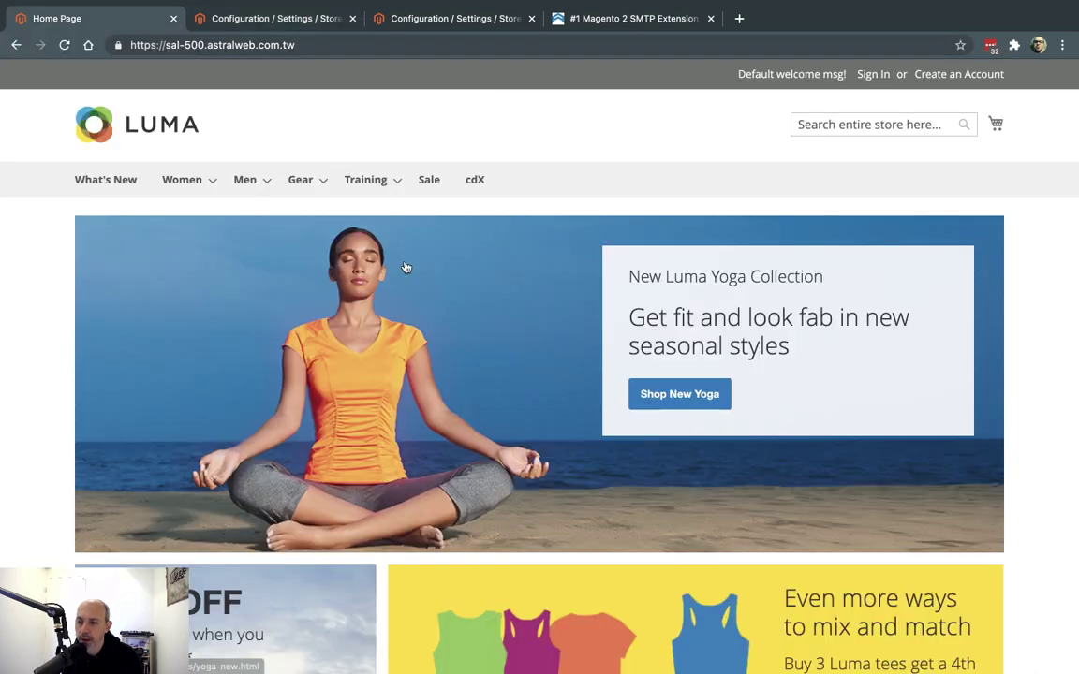
click(941, 76)
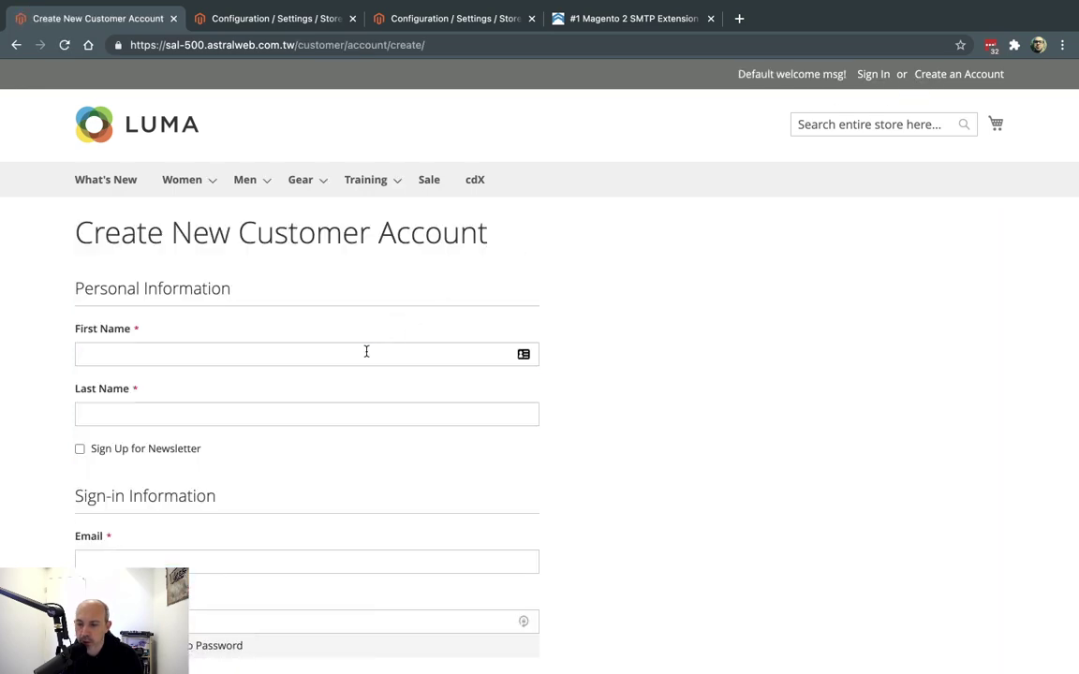
click(367, 351)
text(Ori)
key(Down)
key(Return)
scroll(650, 452, down, 3)
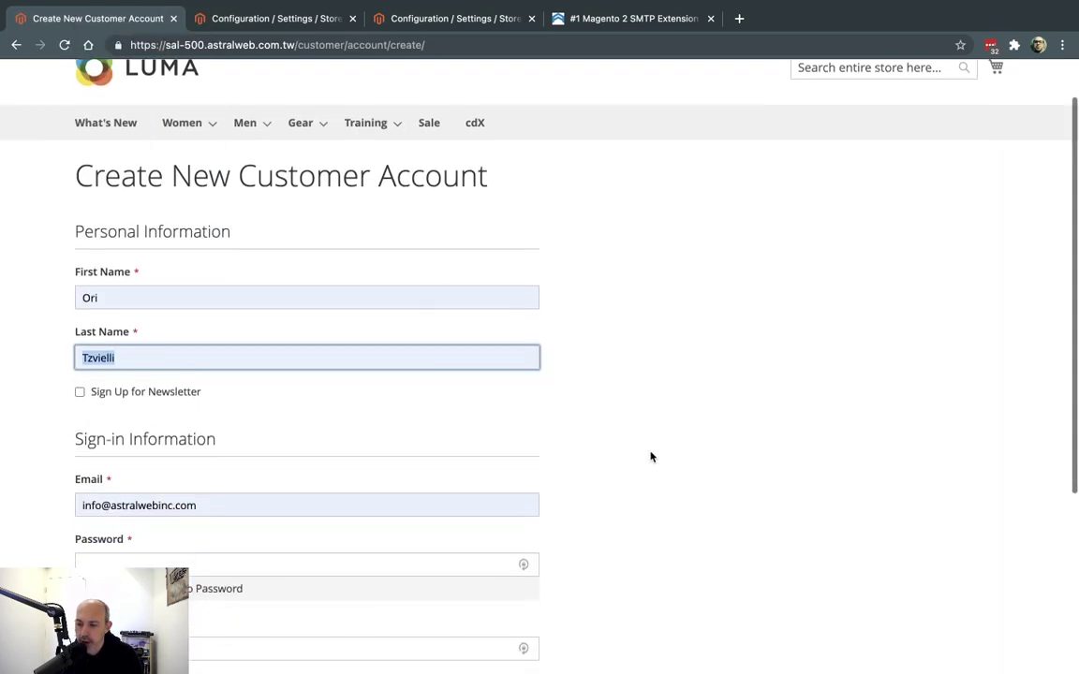
click(107, 377)
double_click(103, 378)
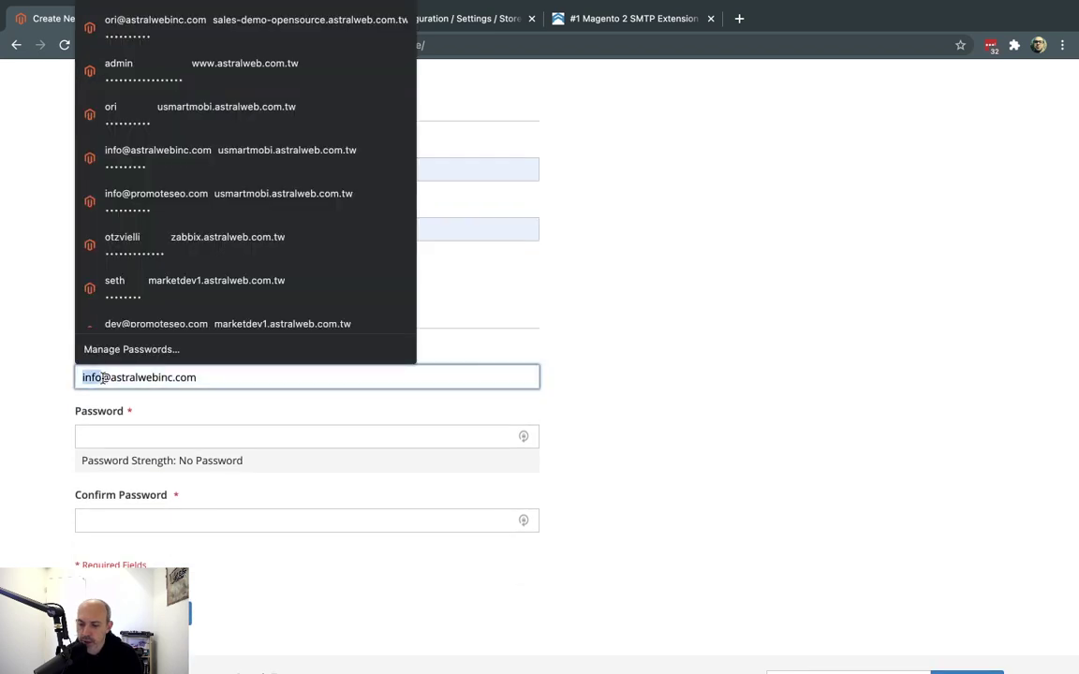
text(ori)
click(241, 345)
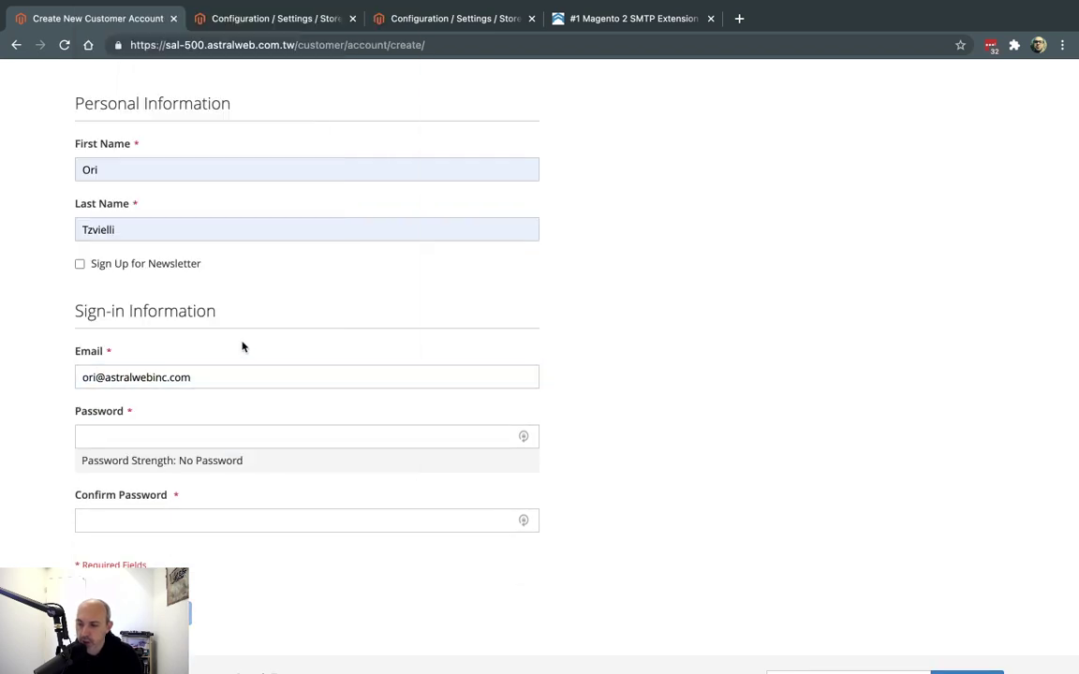
click(262, 436)
text(12345678)
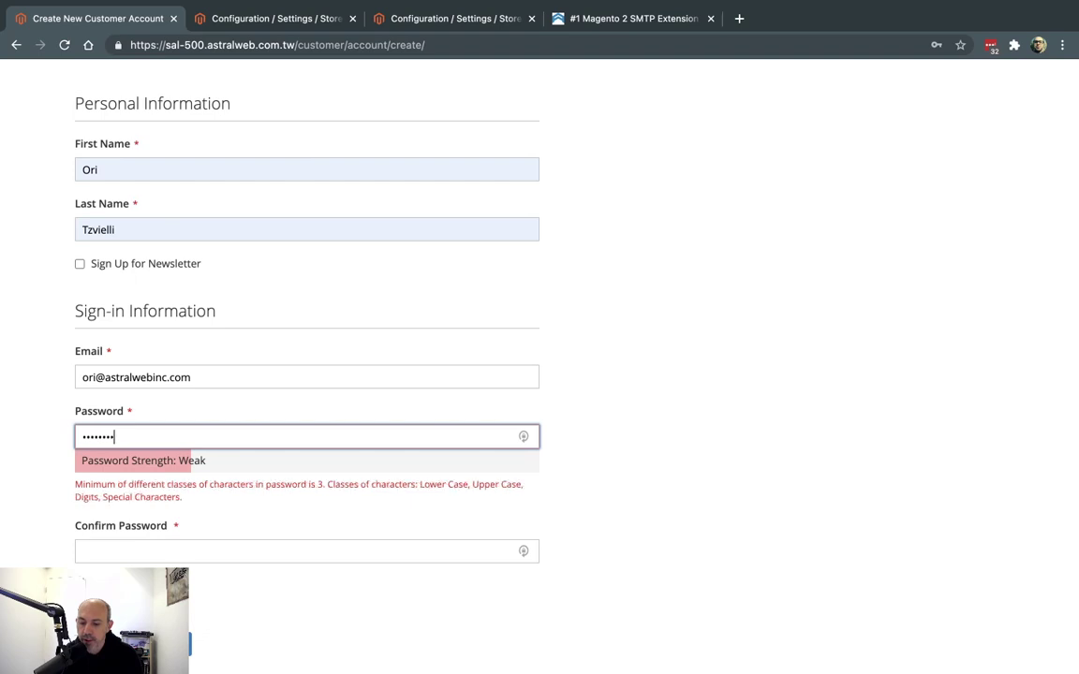
text(!)
key(Tab)
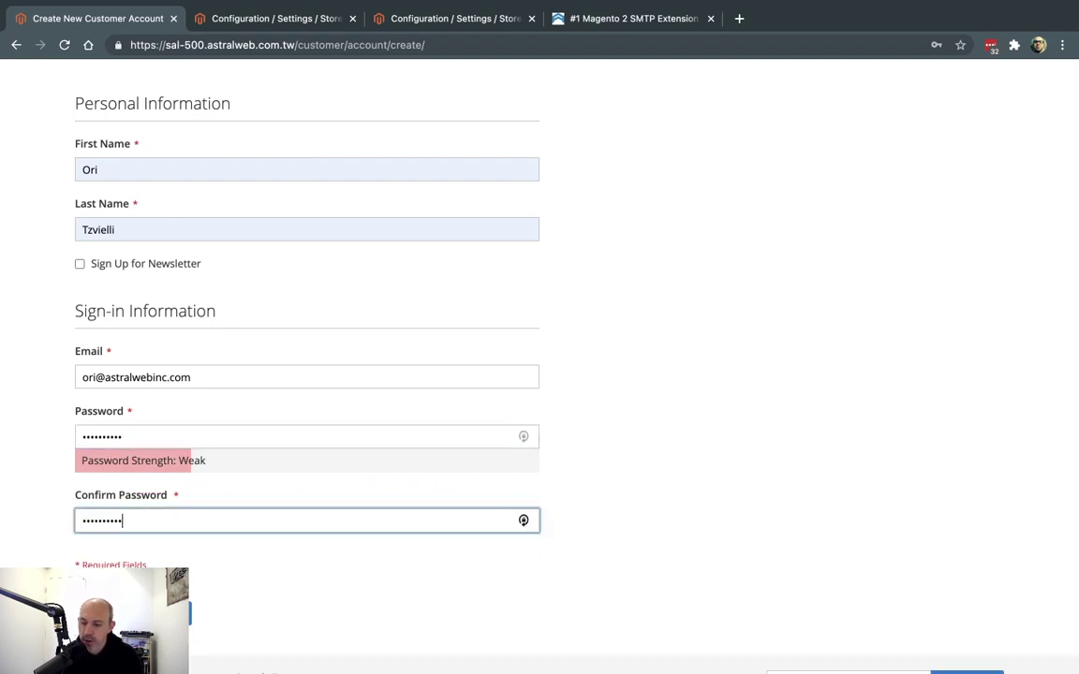
text(12345678!)
key(Return)
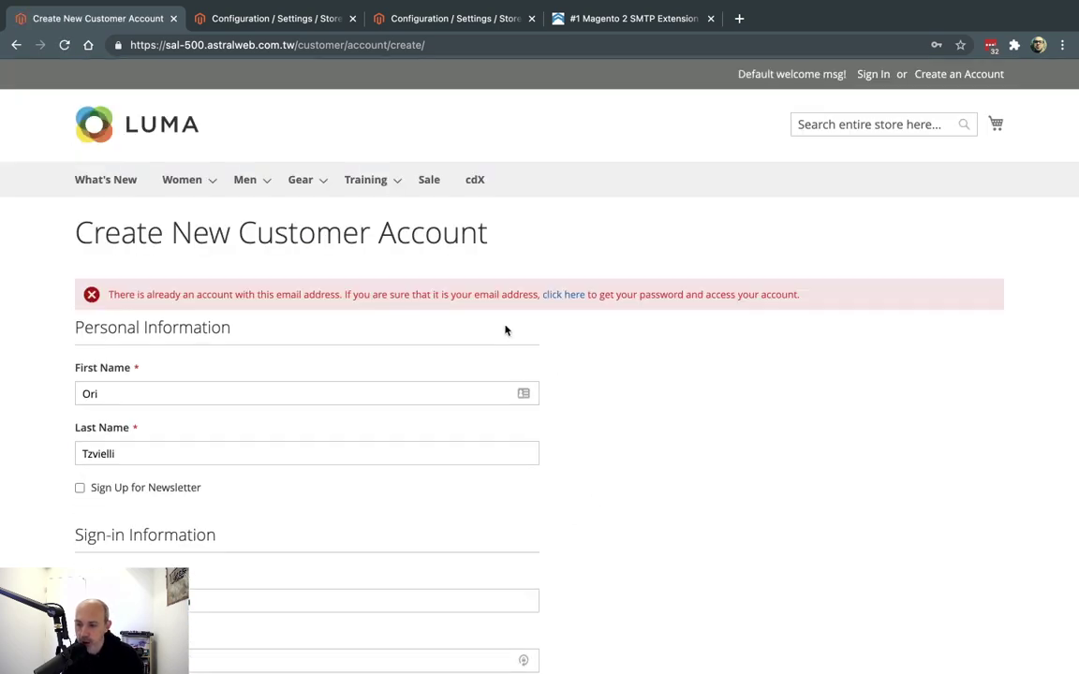
Replace the email's name part, enter and confirm a new password, and resubmit the registration
scroll(294, 475, down, 3)
click(95, 454)
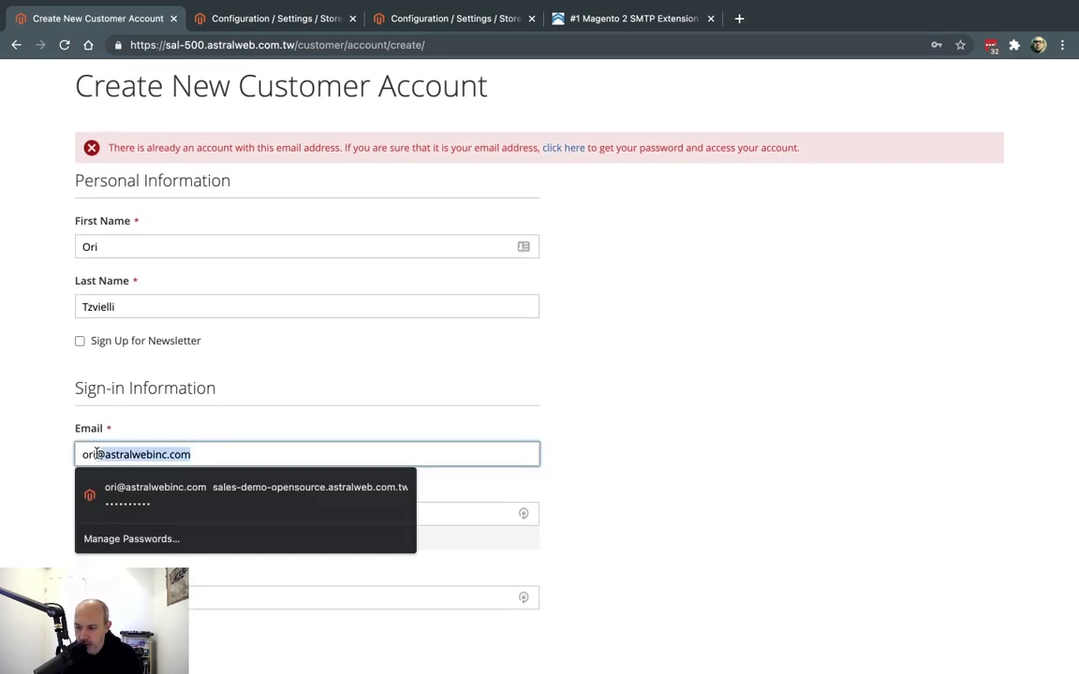
drag(95, 455, 82, 454)
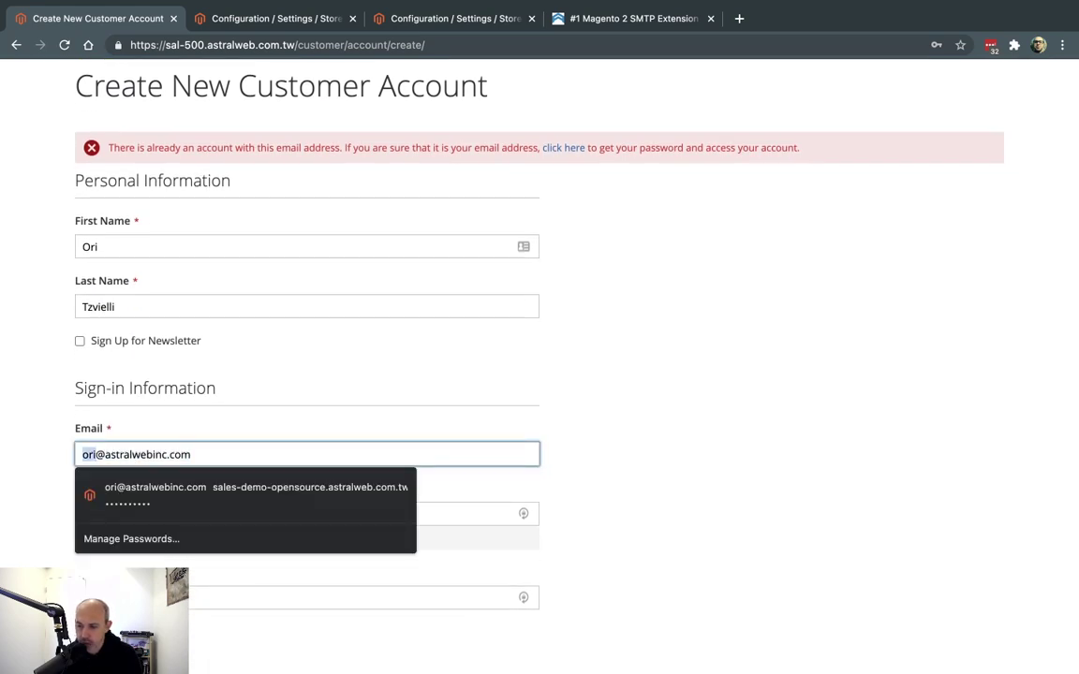
text(info)
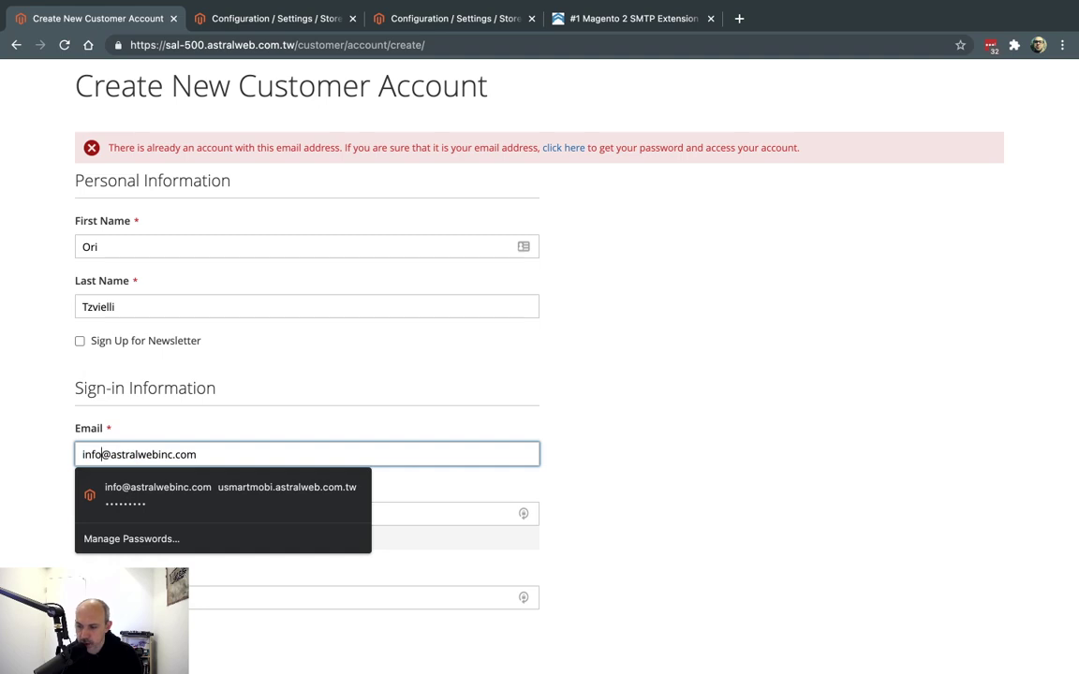
click(306, 407)
scroll(306, 407, down, 3)
click(213, 293)
text(1234567890)
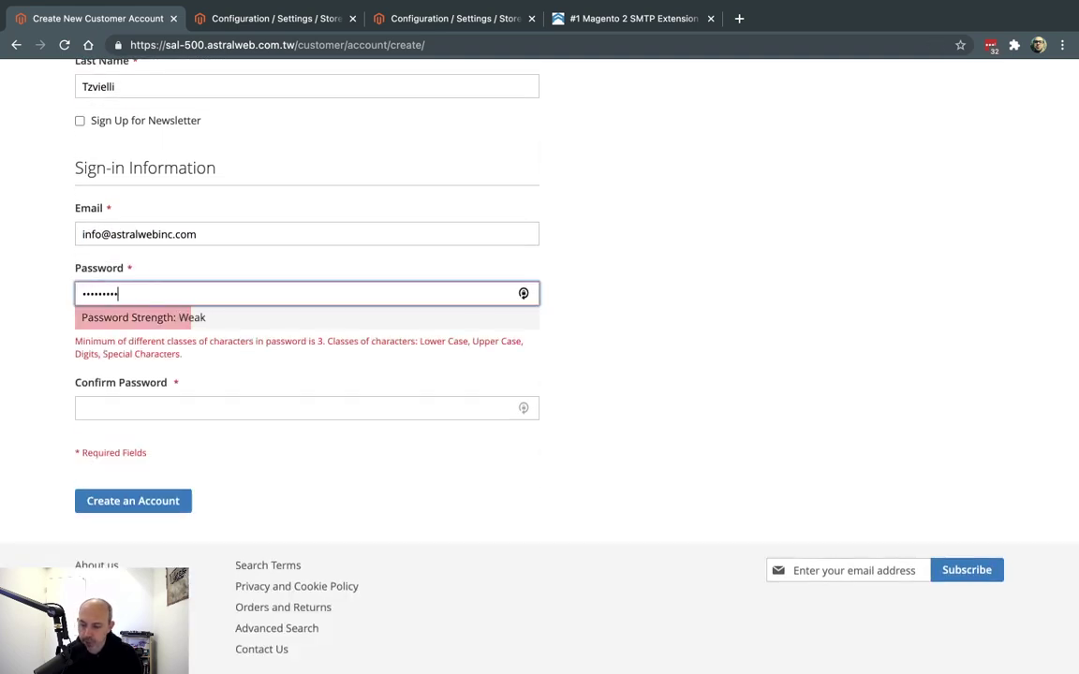
key(Tab)
text(1234567890)
click(137, 465)
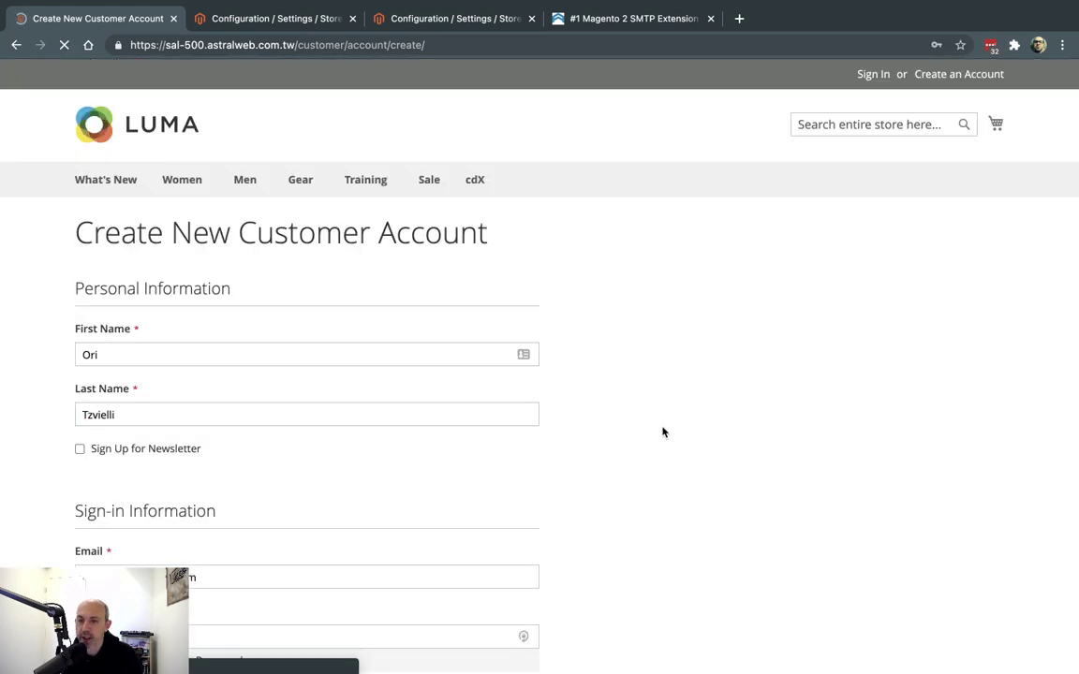
Swap in an unused name in the Email, fill Password and Confirm Password, and create the account
scroll(604, 363, down, 1)
scroll(604, 363, down, 3)
scroll(272, 418, down, 2)
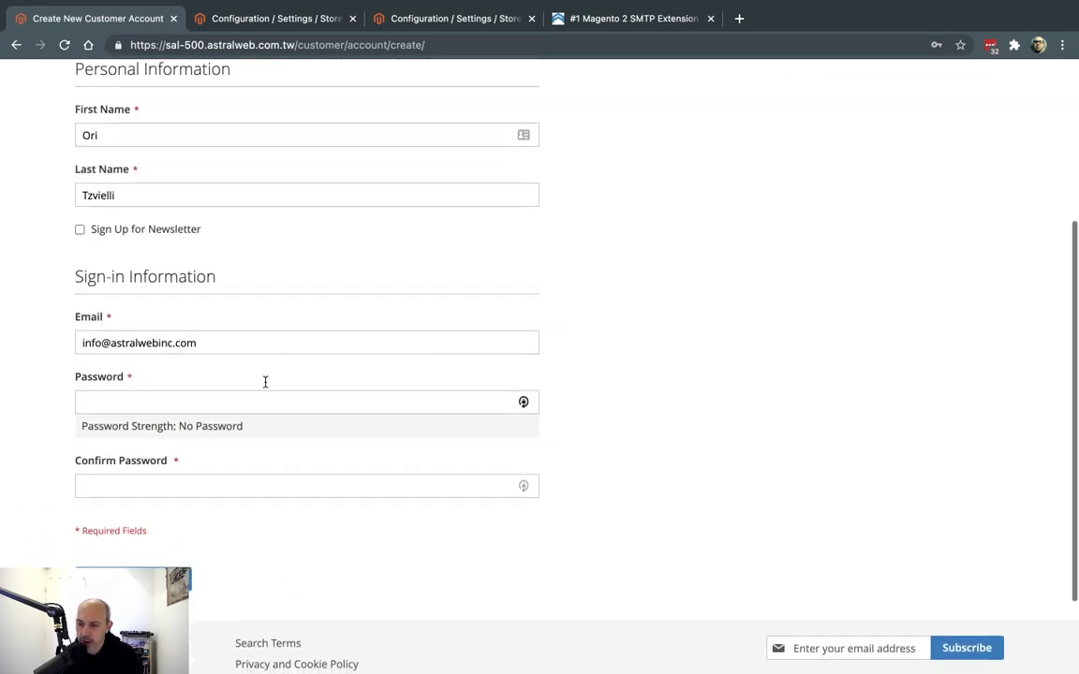
click(214, 342)
click(104, 343)
double_click(104, 343)
key(BackSpace)
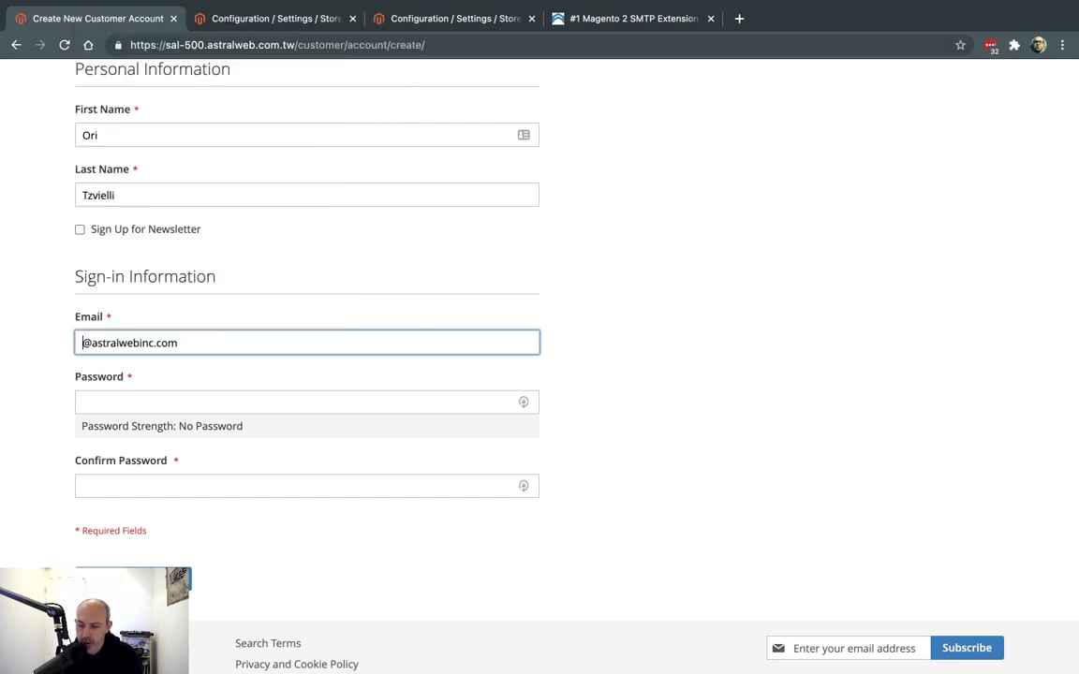
text(s)
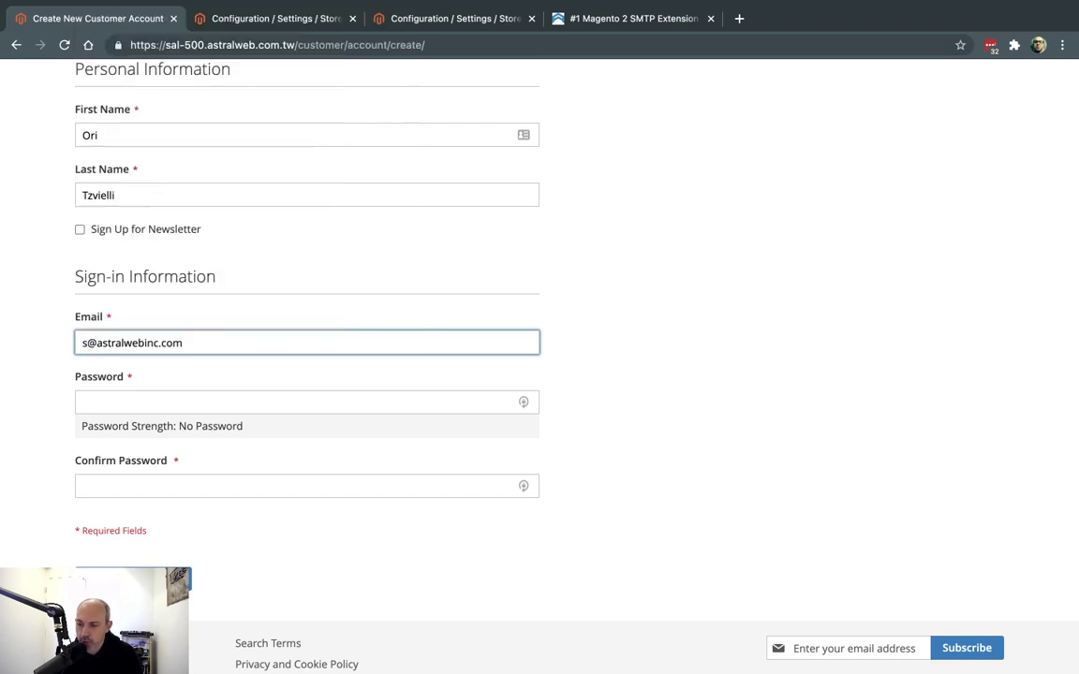
text(eth)
key(Tab)
text(12)
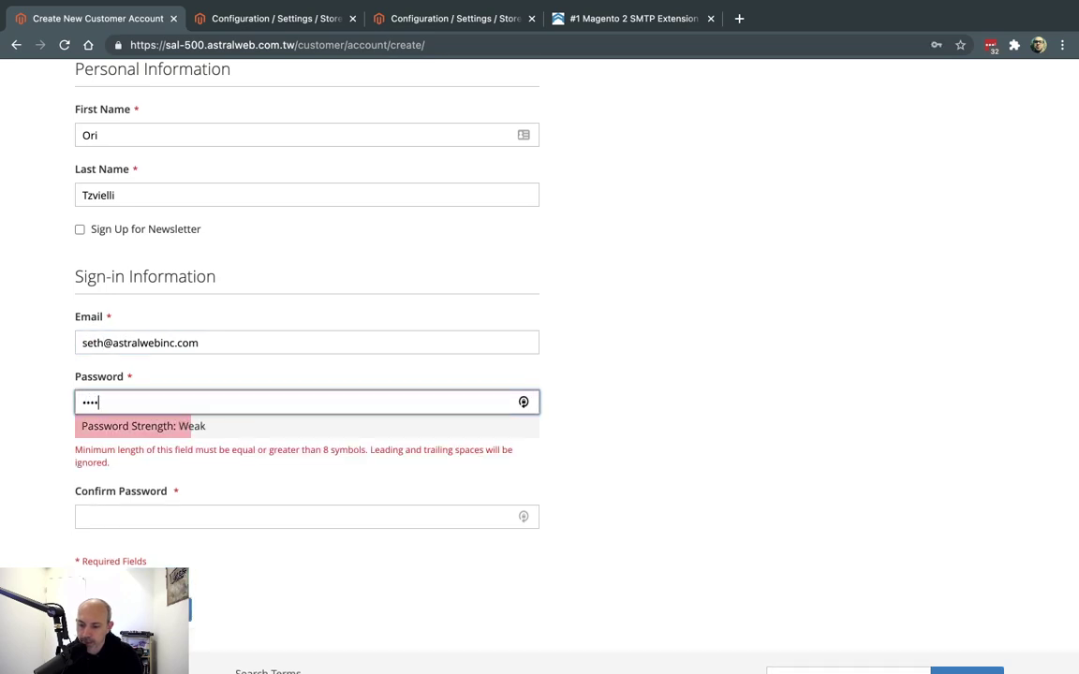
text(890)
key(Tab)
text(1234567890)
key(Return)
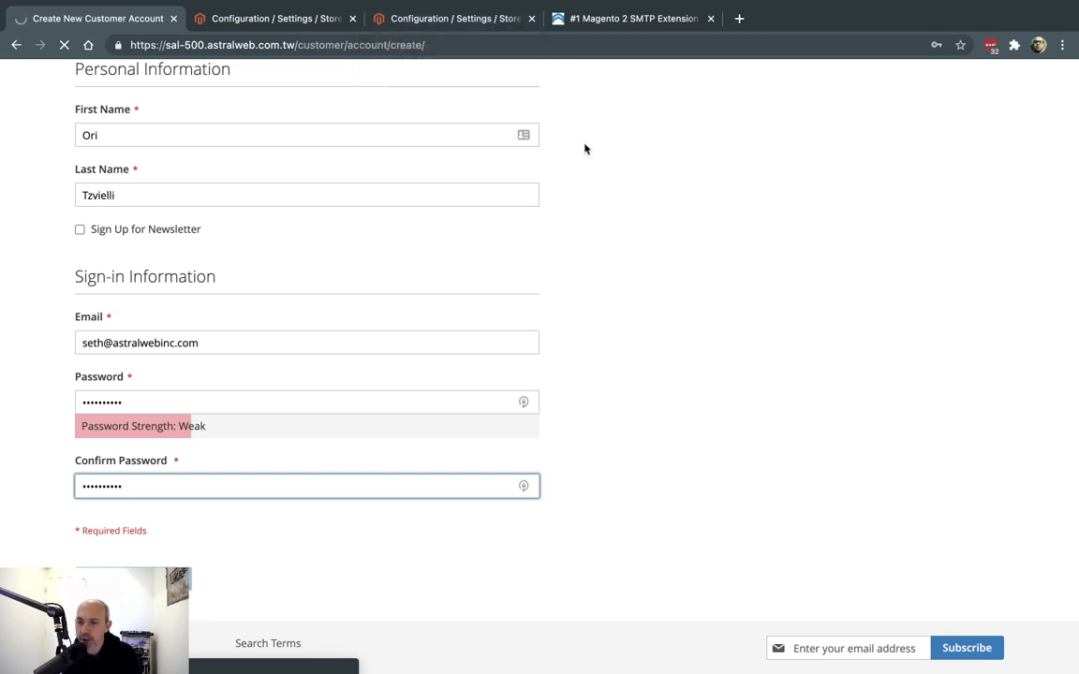
Decline saving the password and dismiss the password manager prompt
click(590, 207)
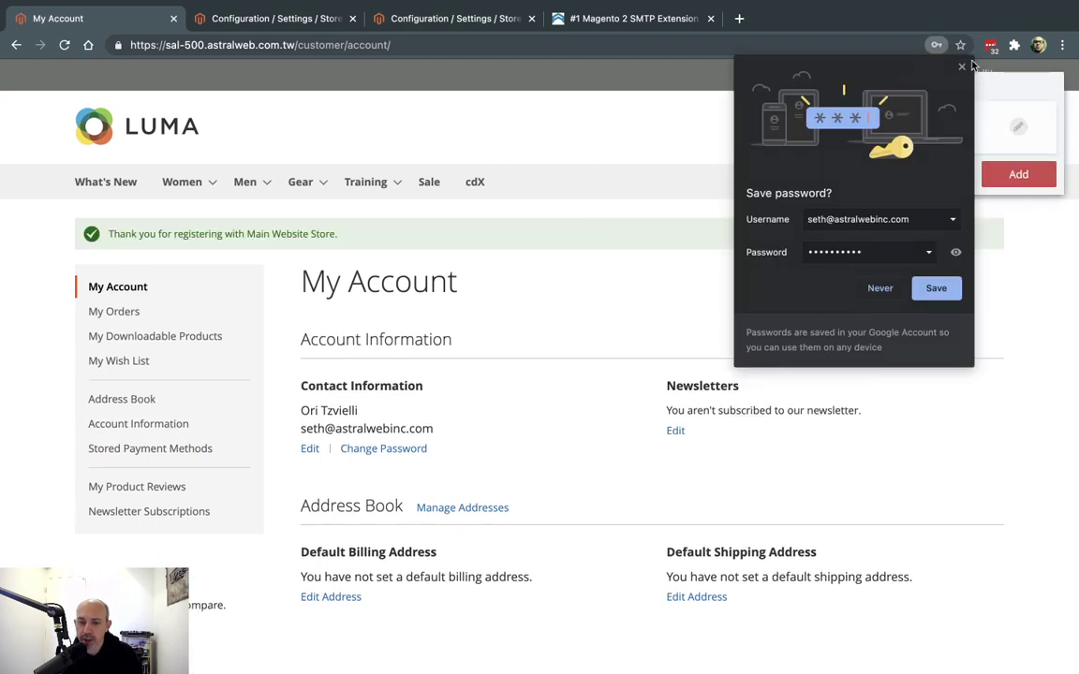
click(963, 70)
click(956, 175)
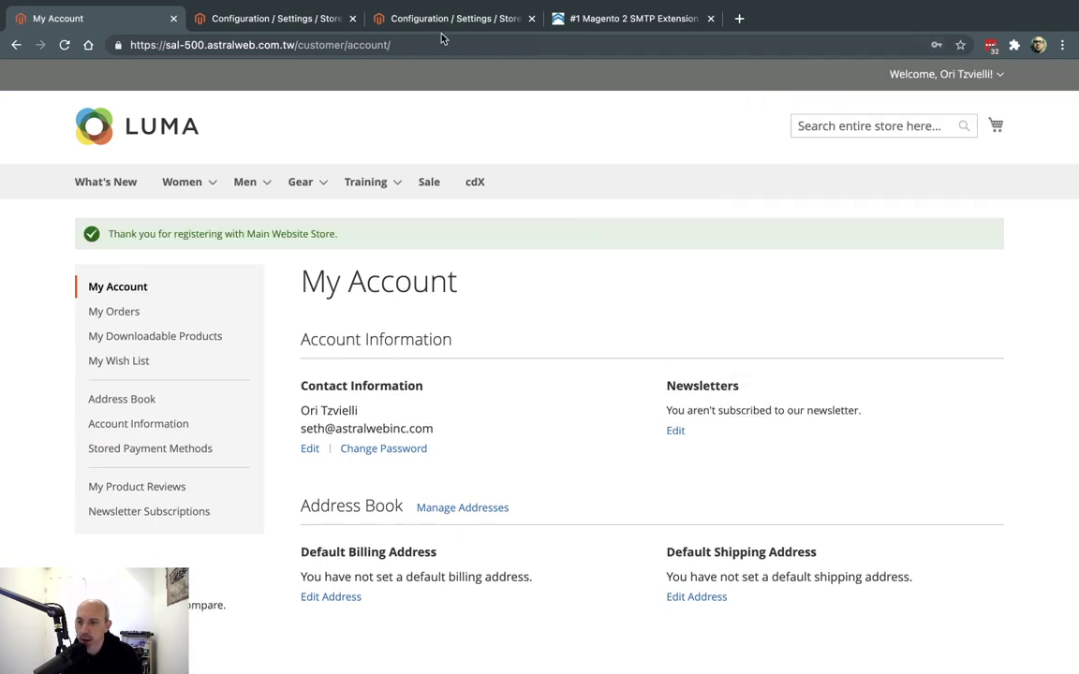
Open SMTP Email Logs in a new tab and view the SUCCESS 'Welcome to Main Website Store' entry
click(272, 19)
click(33, 462)
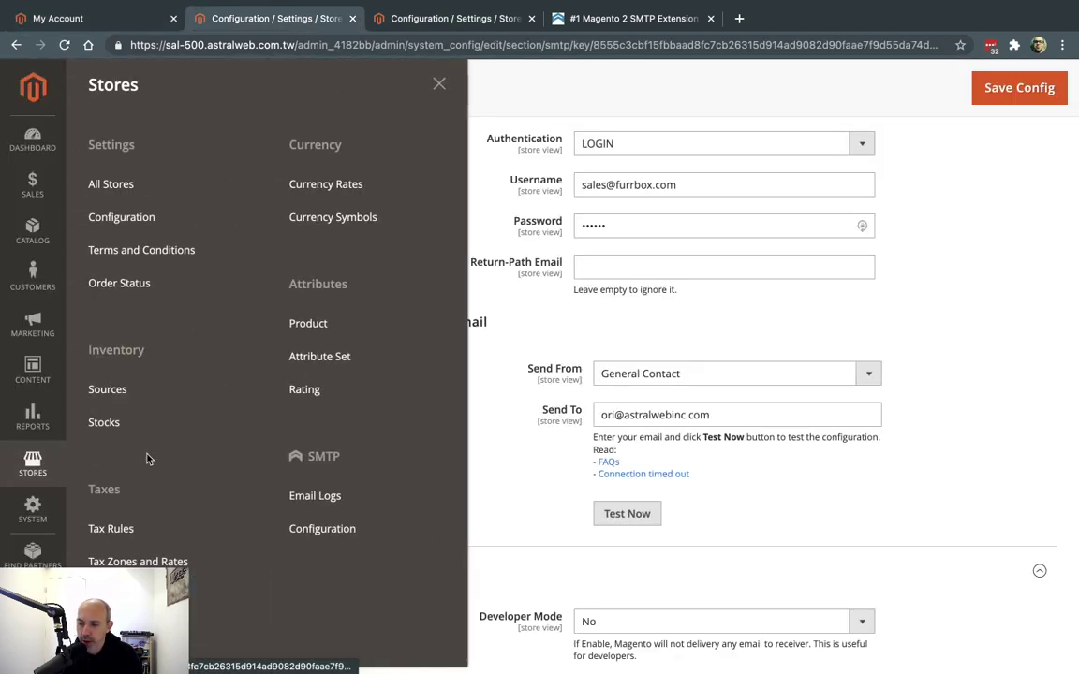
super+click(357, 500)
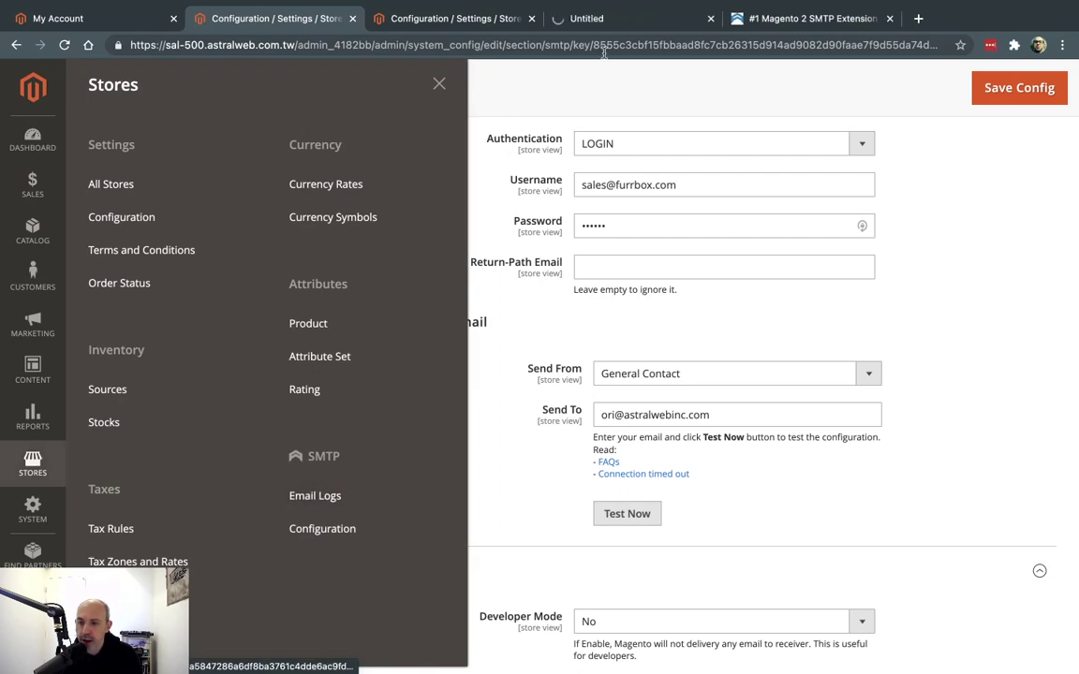
click(604, 19)
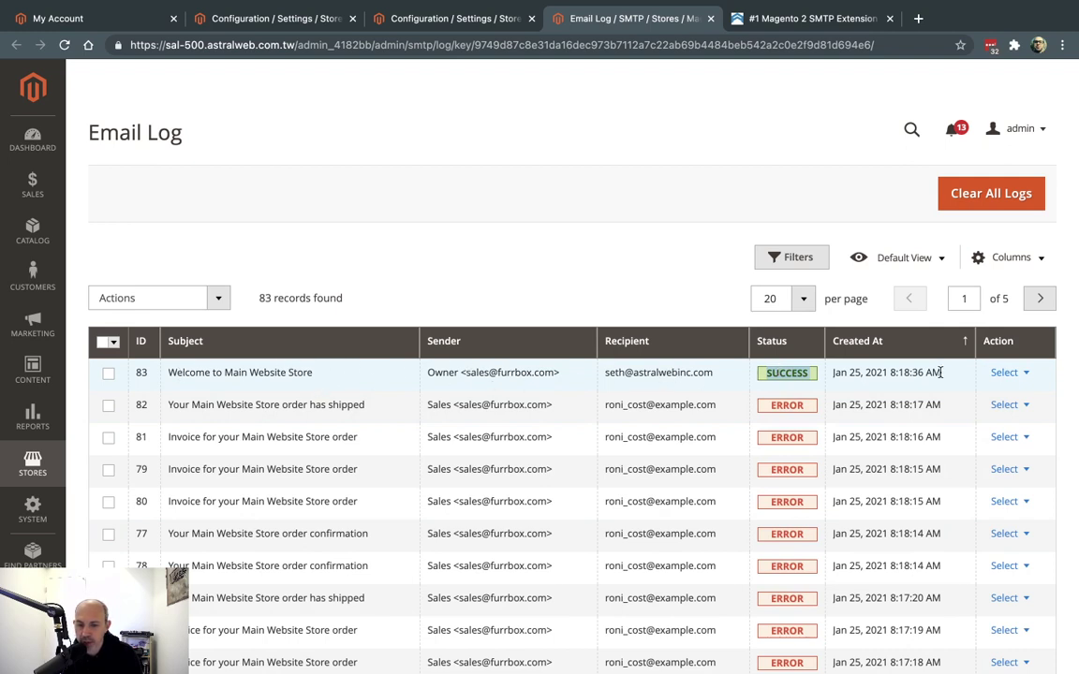
click(1016, 373)
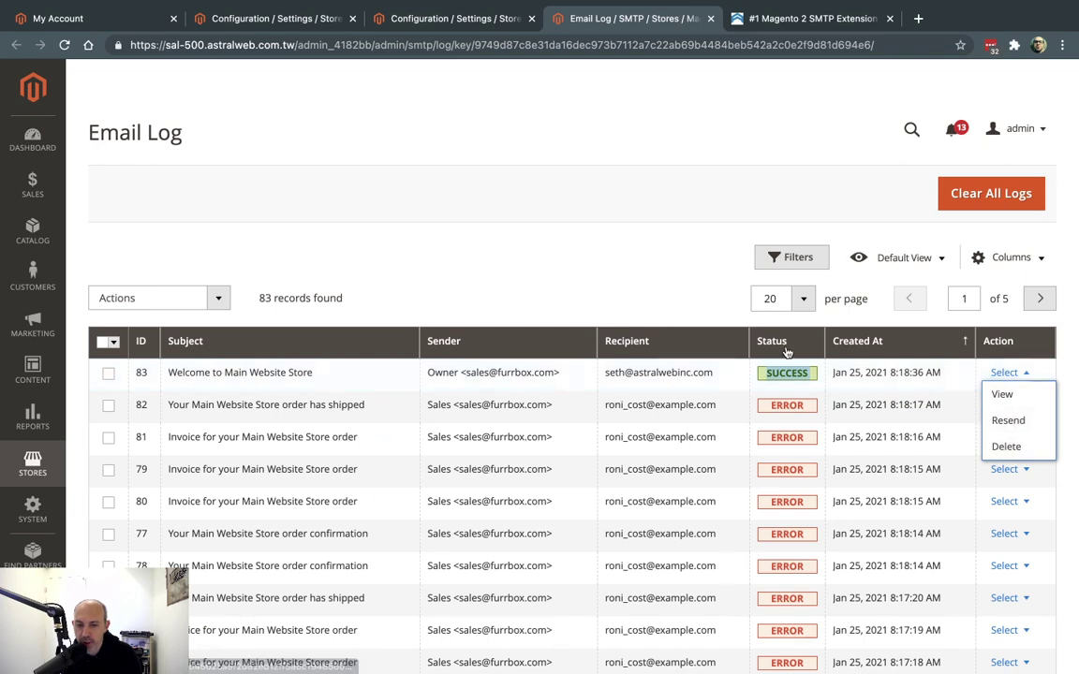
click(1003, 397)
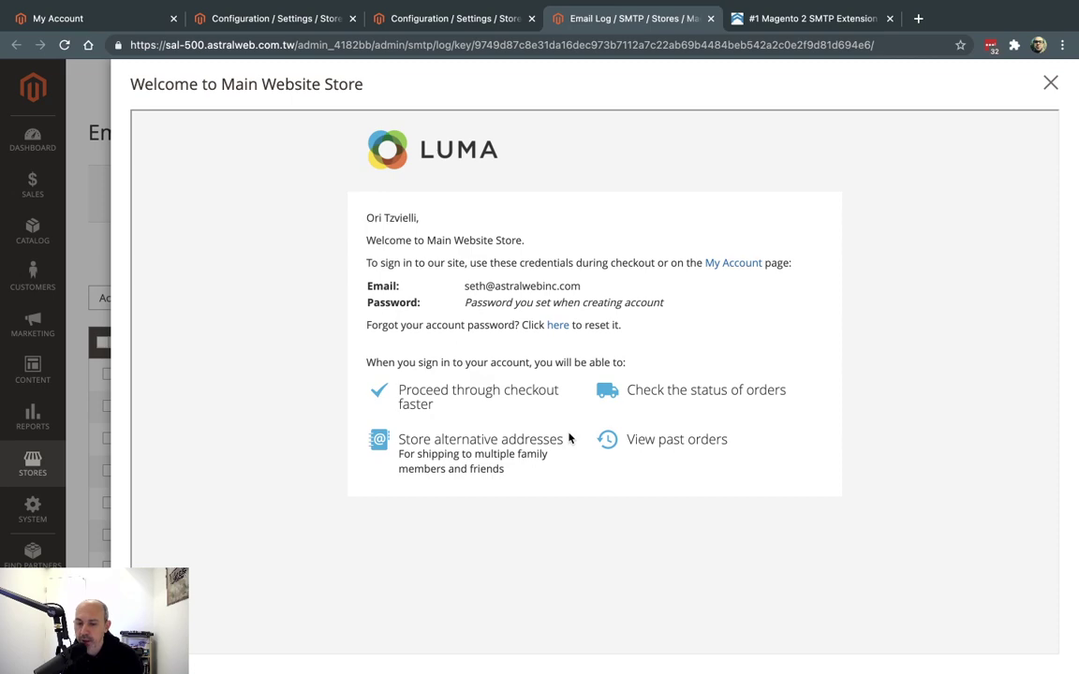
click(1050, 83)
Back in SMTP General Configuration, confirm Log Emails is Yes with cleanup every 10 days
click(470, 19)
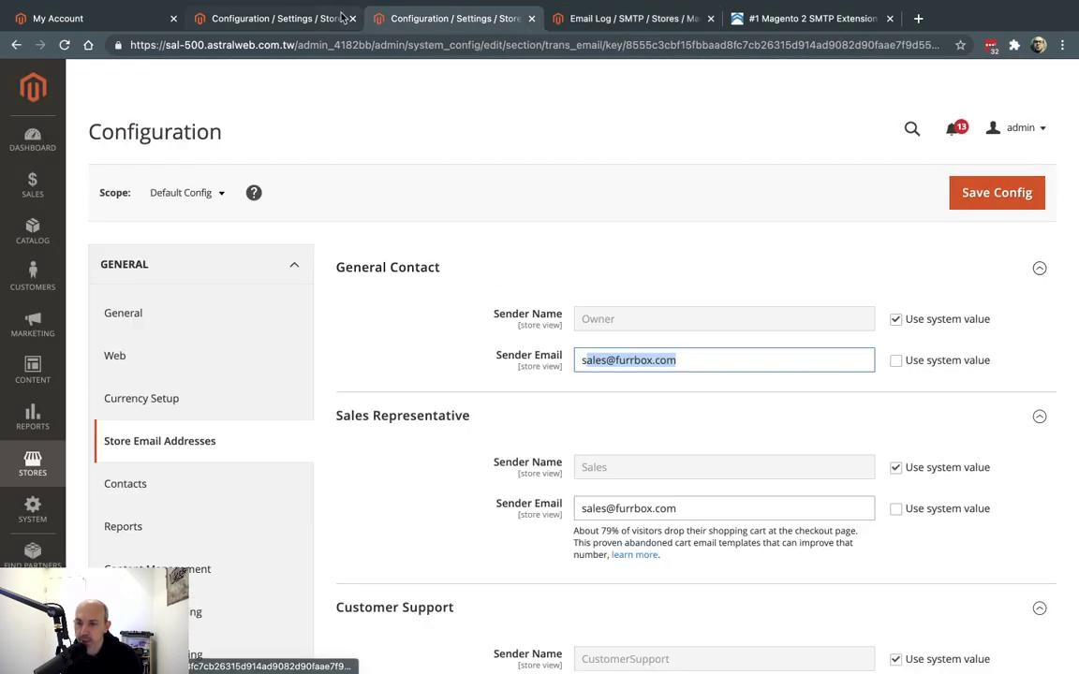
click(303, 19)
click(506, 351)
scroll(508, 349, up, 5)
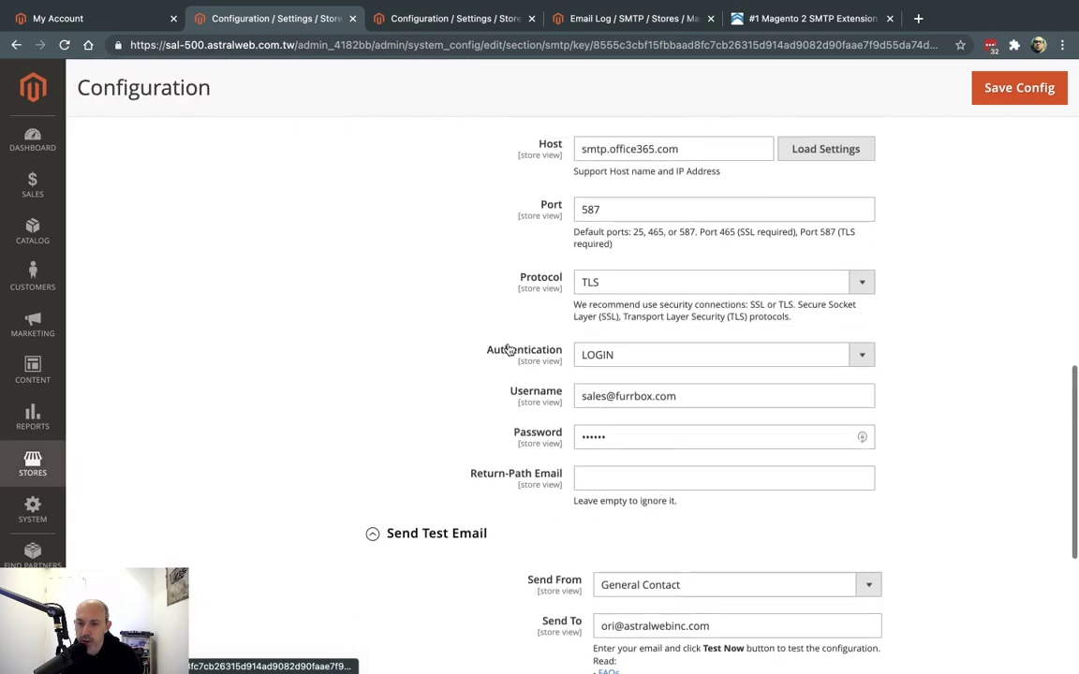
scroll(506, 349, up, 5)
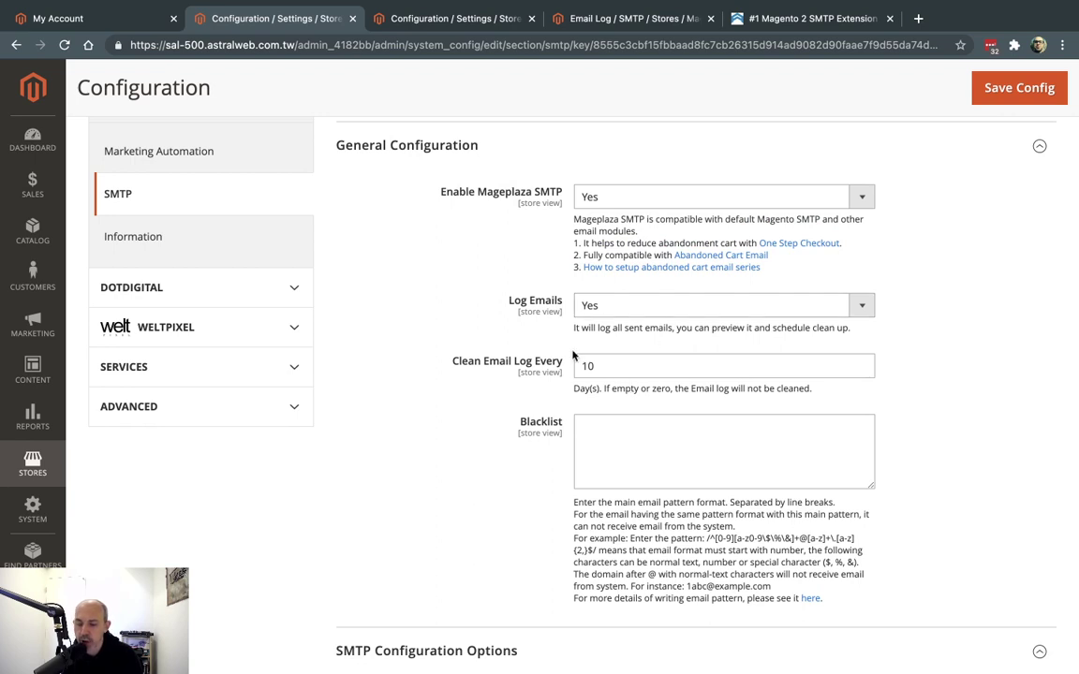
double_click(627, 372)
click(628, 370)
double_click(628, 363)
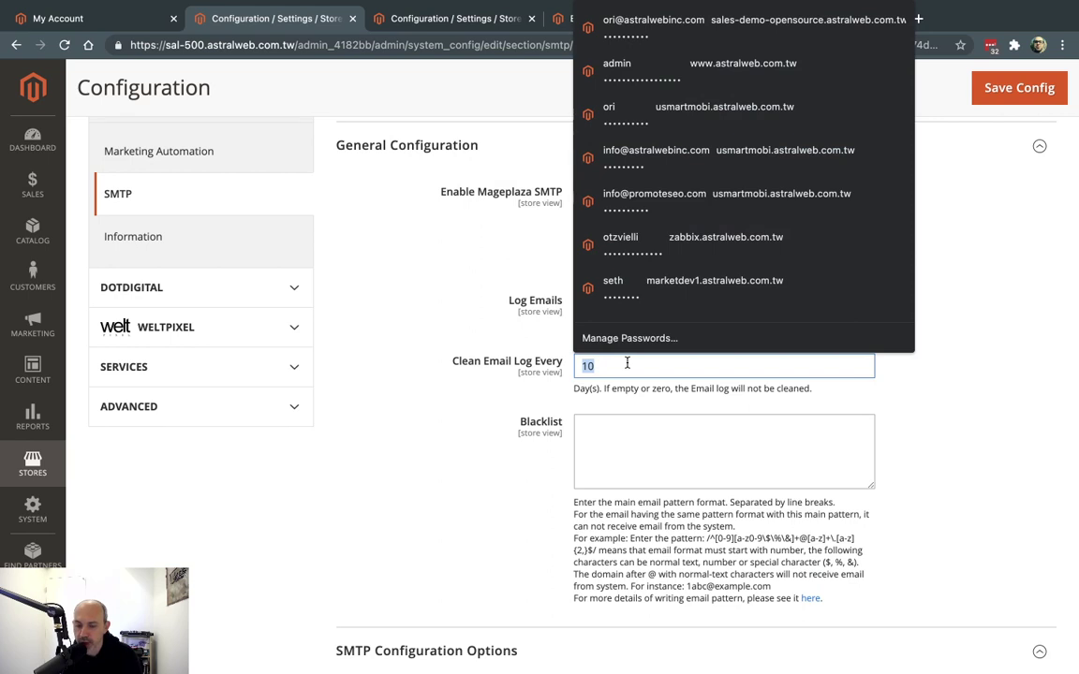
click(629, 397)
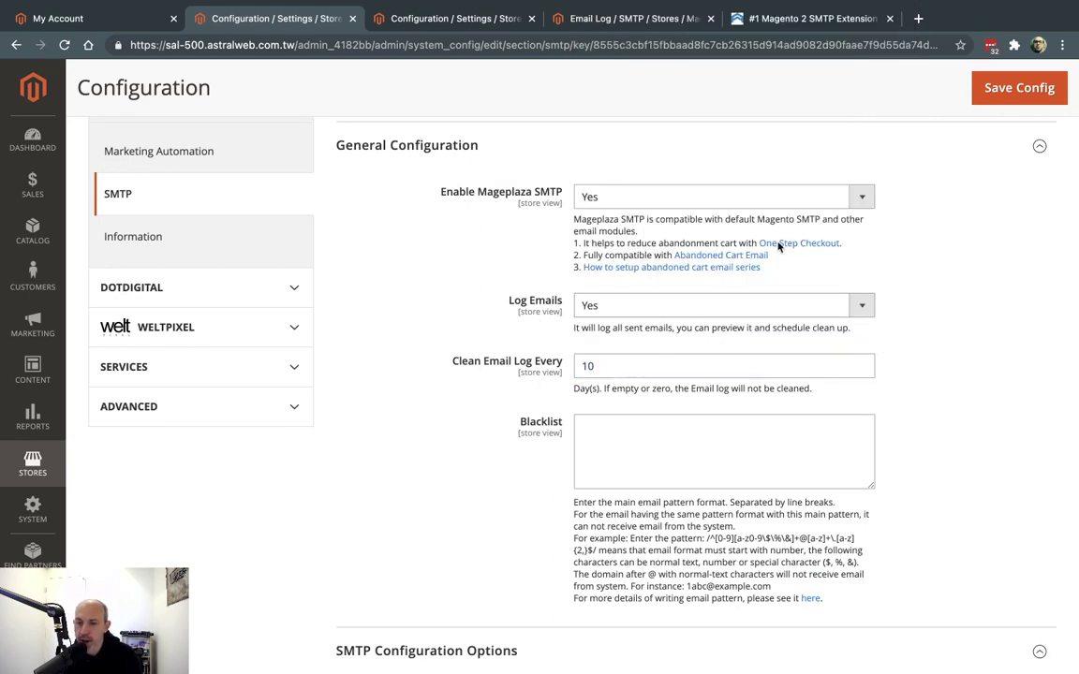
click(471, 20)
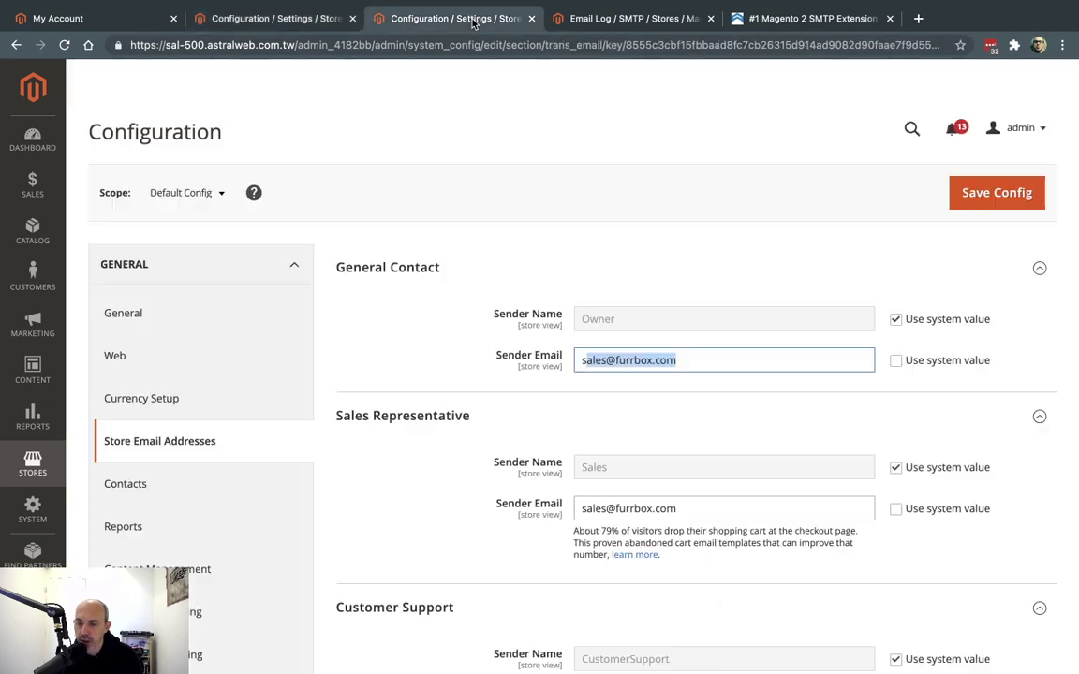
click(282, 21)
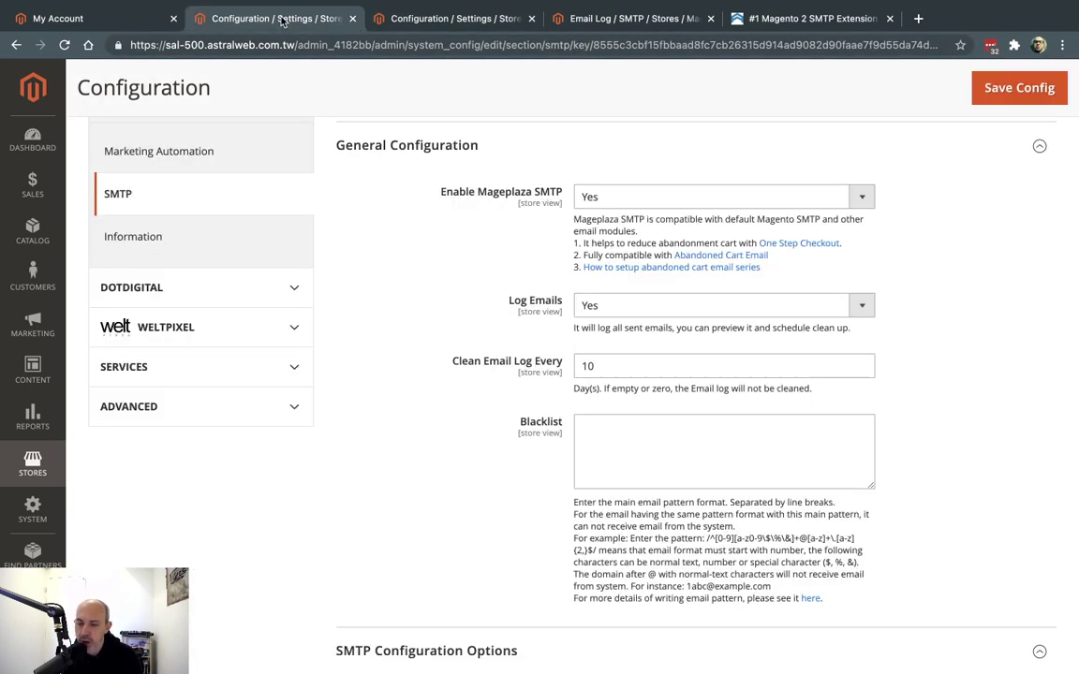